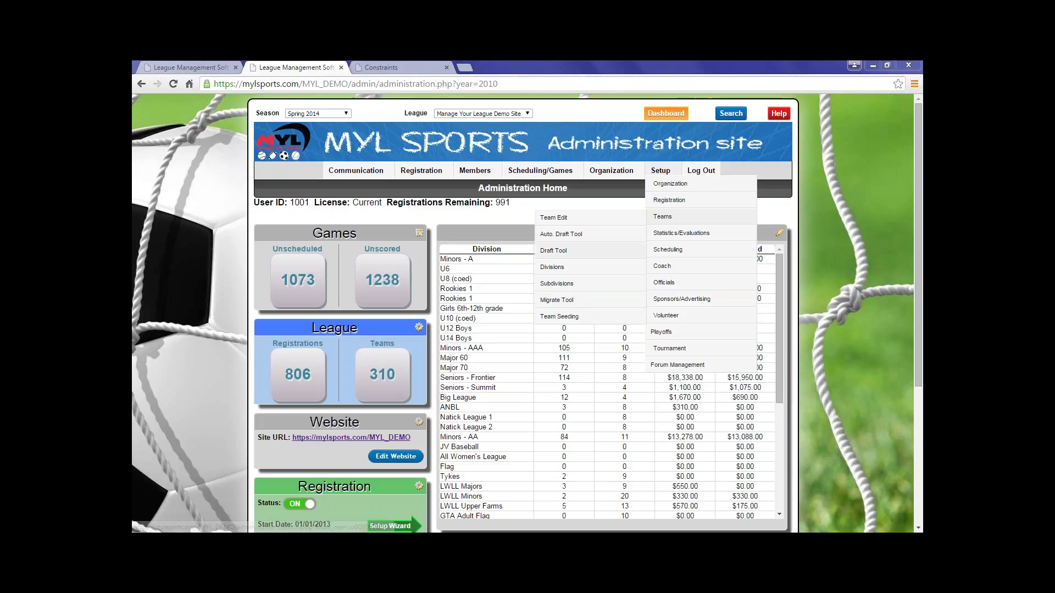
# - Open the Draft Tool for the Minors - A level and maximize its window
pyautogui.click(555, 251)
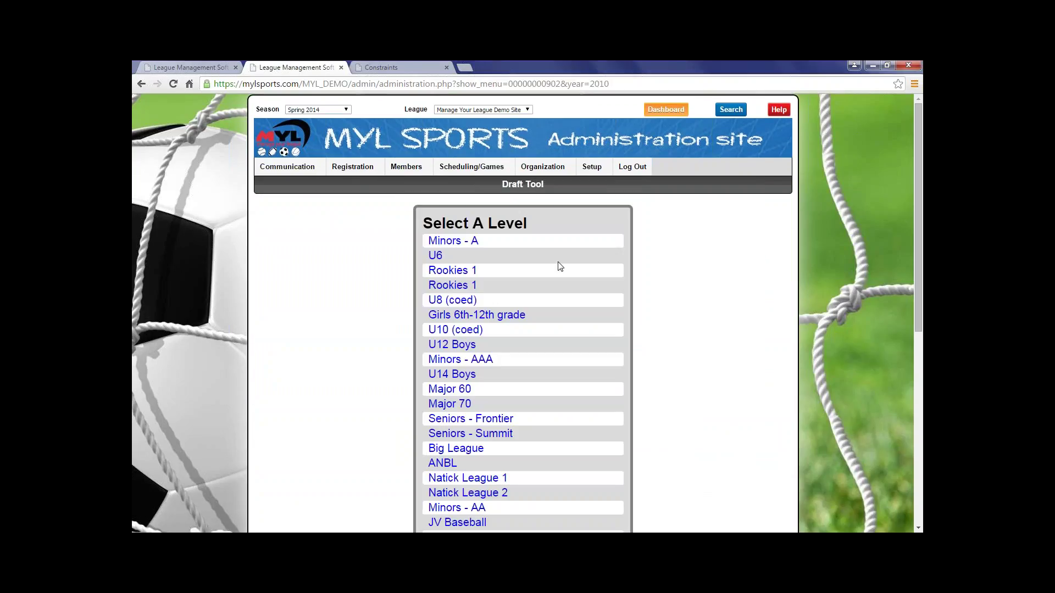
pyautogui.scroll(-7, 560, 266)
pyautogui.scroll(7, 560, 267)
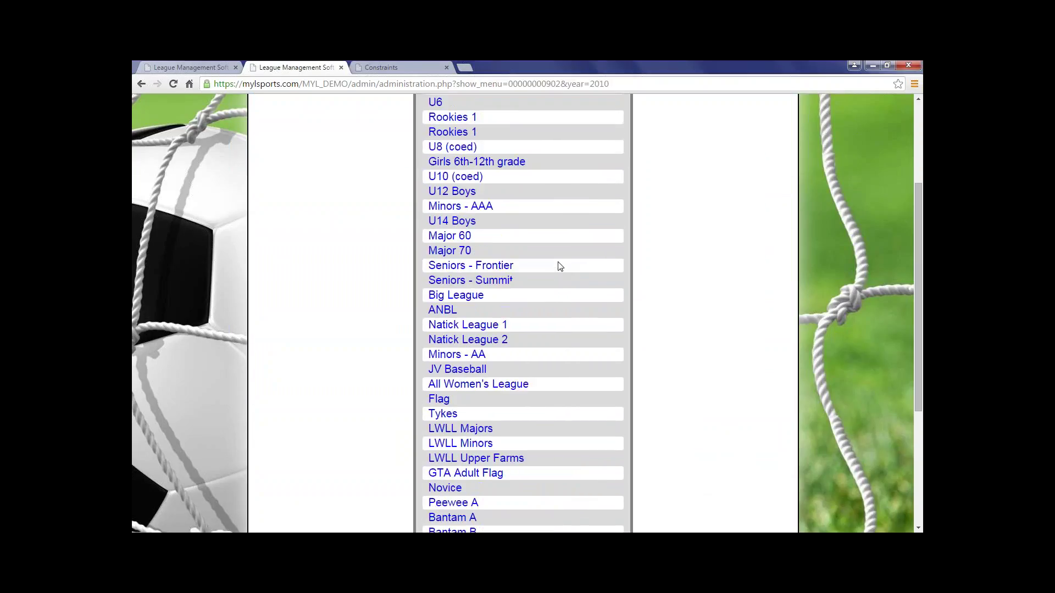
pyautogui.scroll(-5, 529, 289)
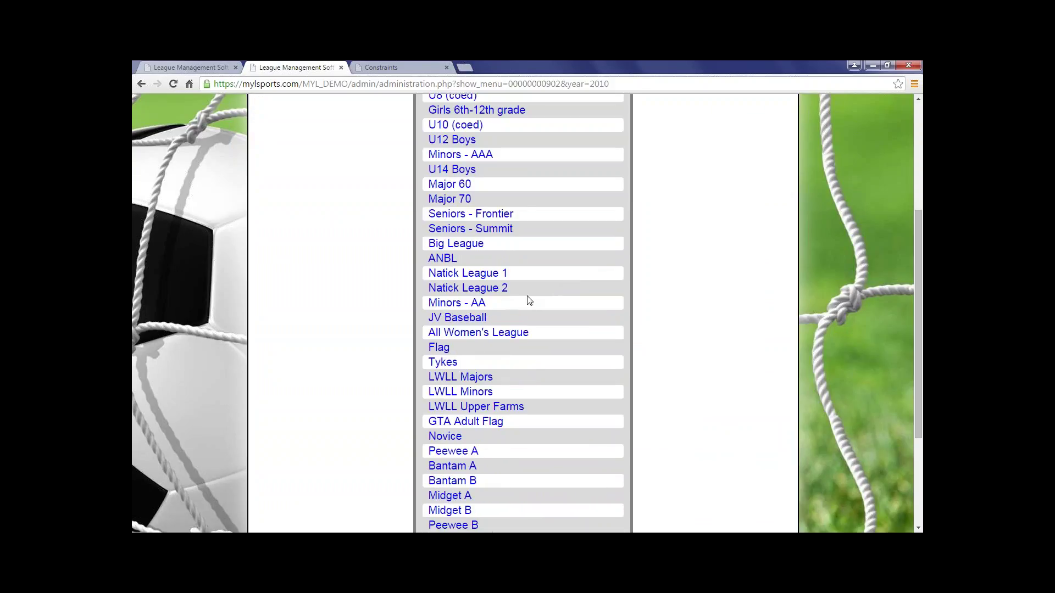
pyautogui.scroll(5, 527, 300)
pyautogui.click(460, 242)
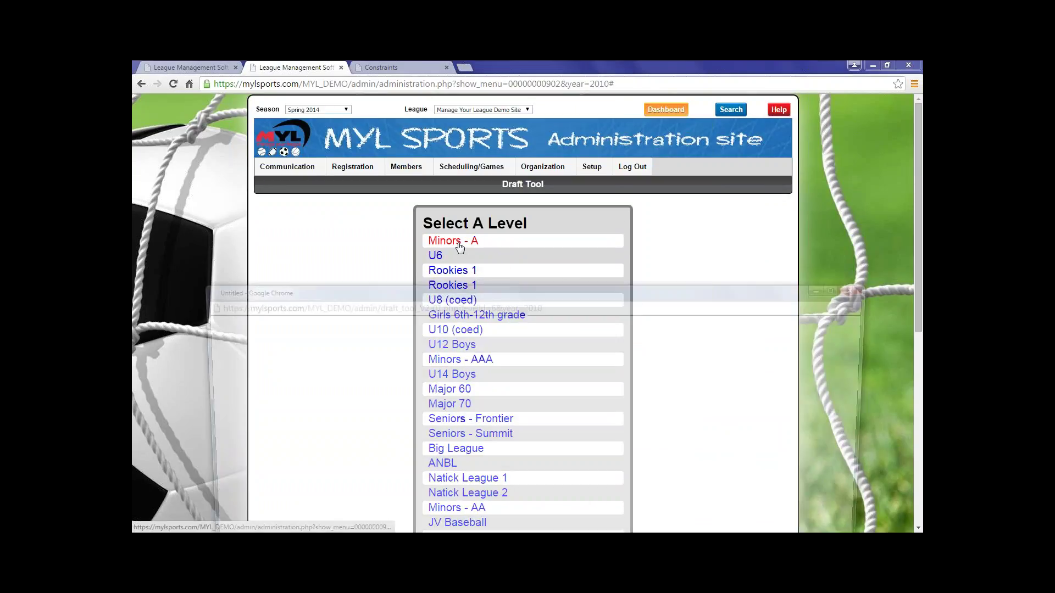
pyautogui.moveTo(472, 287); pyautogui.dragTo(460, 91)
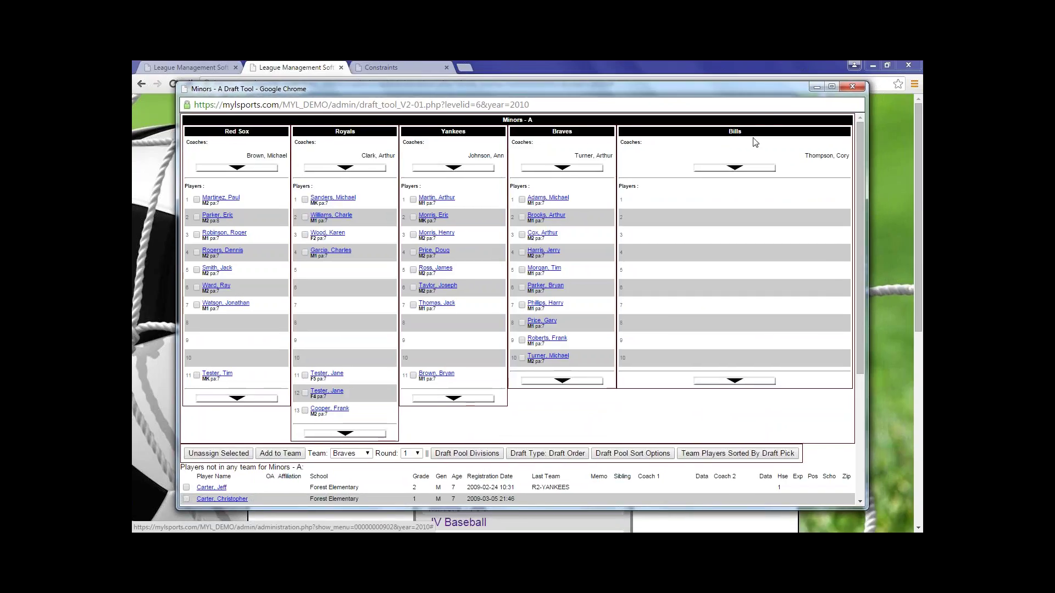
pyautogui.click(831, 86)
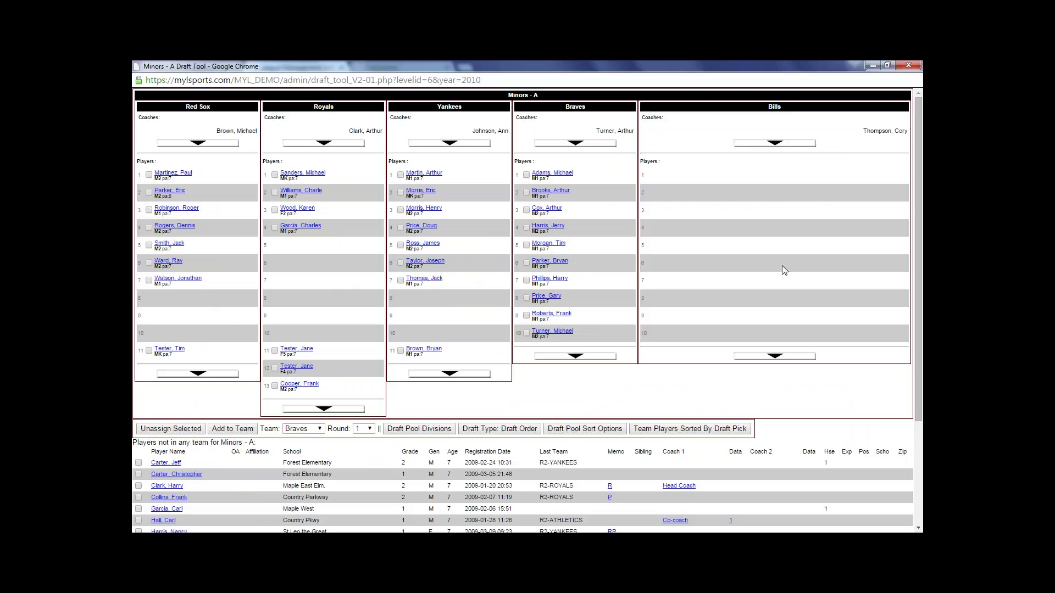
# - Examine the Minors - A team rosters and the list of players not on any team
pyautogui.scroll(-5, 618, 266)
pyautogui.scroll(5, 567, 305)
pyautogui.scroll(-2, 667, 320)
pyautogui.scroll(2, 667, 320)
pyautogui.scroll(-2, 443, 360)
pyautogui.scroll(-1, 445, 360)
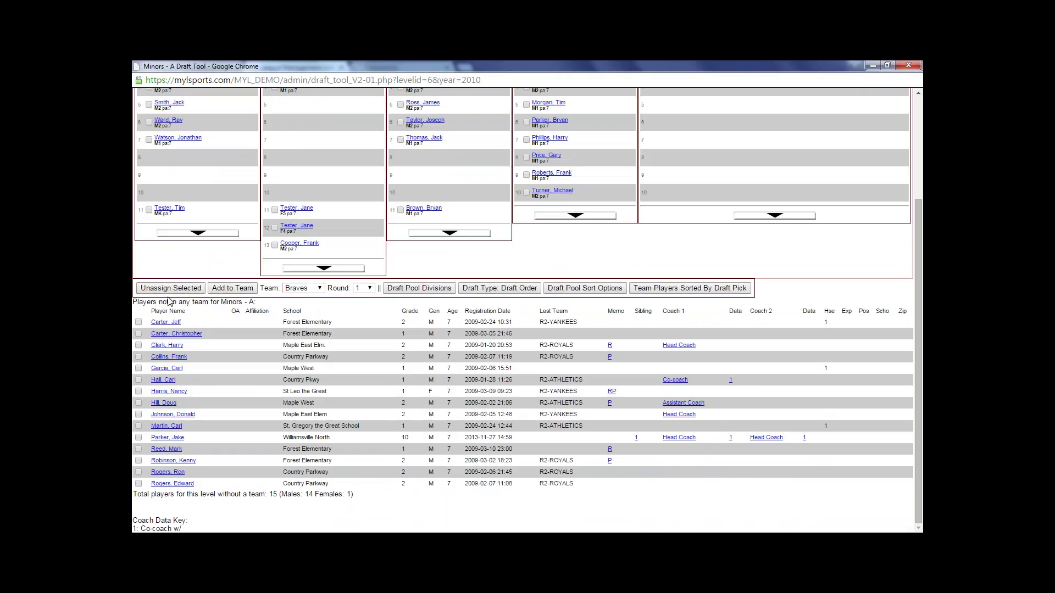
pyautogui.scroll(1, 181, 297)
pyautogui.scroll(2, 183, 296)
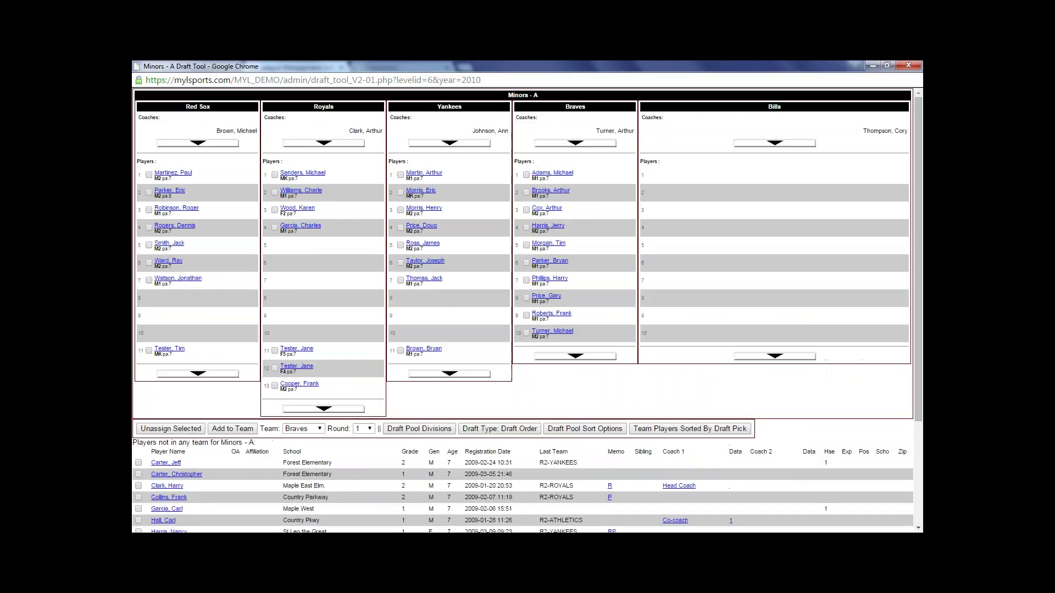
# - Unassign the seven Red Sox players in slots 1 to 7 and close the coach preference window without changing any coaches
pyautogui.click(149, 175)
pyautogui.click(149, 192)
pyautogui.click(149, 210)
pyautogui.click(149, 227)
pyautogui.click(149, 245)
pyautogui.click(149, 263)
pyautogui.click(148, 280)
pyautogui.click(180, 430)
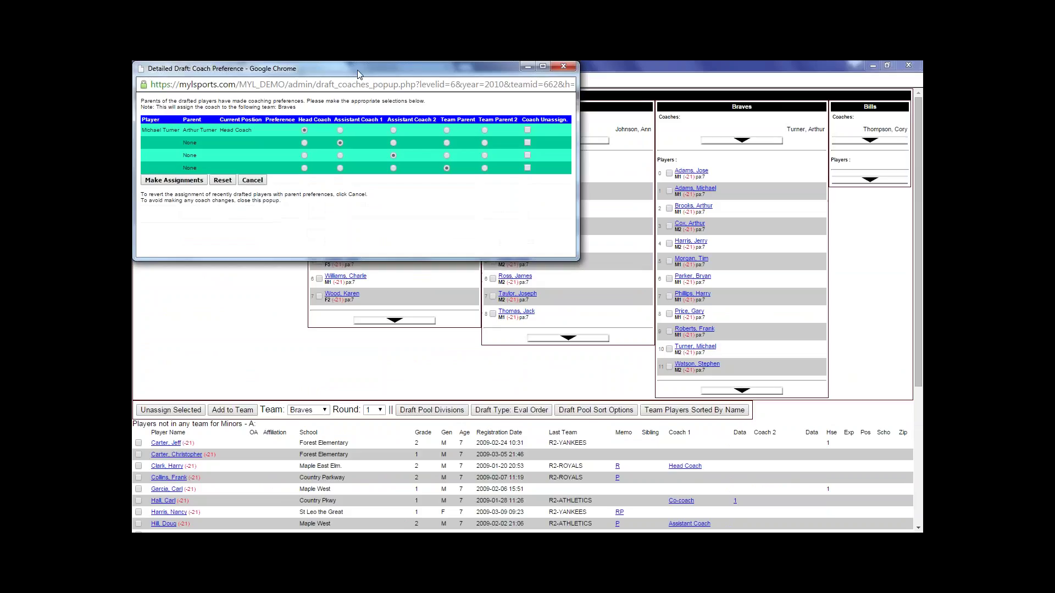
pyautogui.moveTo(360, 72); pyautogui.dragTo(357, 184)
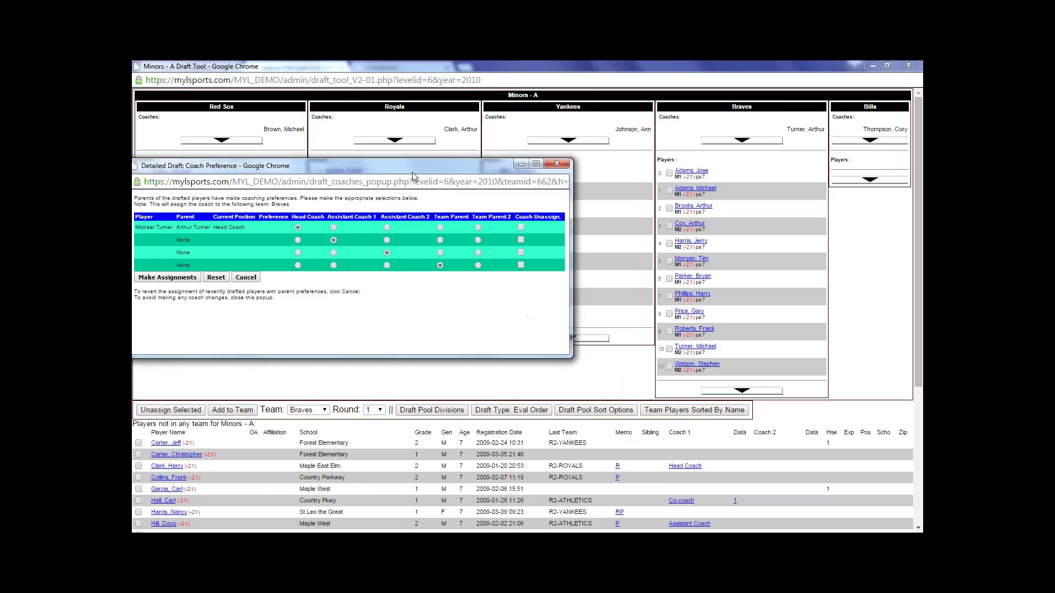
pyautogui.click(564, 159)
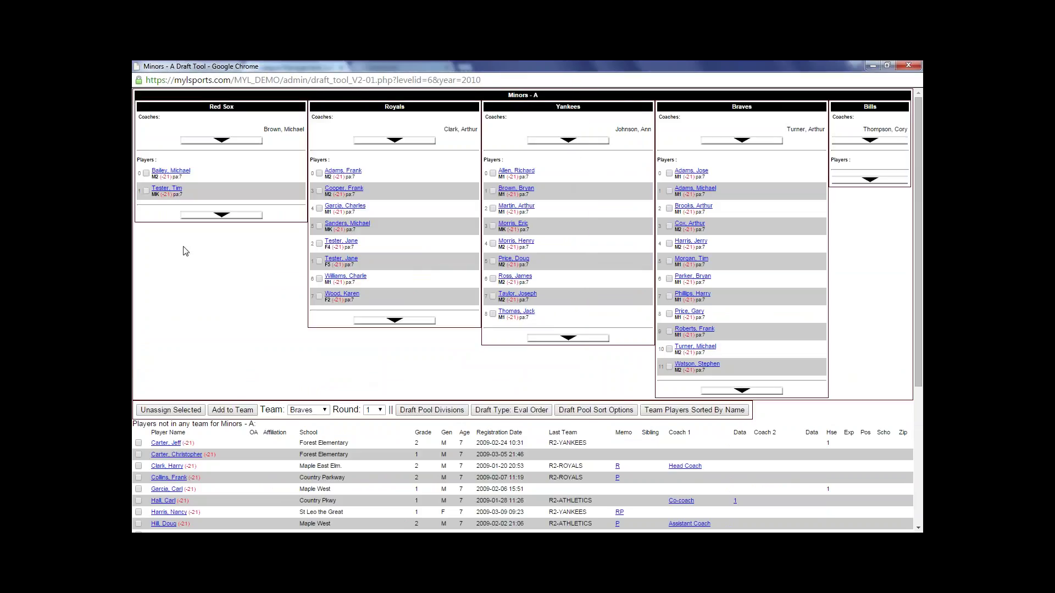
# - Review the available draft teams and rounds, keeping Braves and round 1 selected
pyautogui.scroll(-2, 231, 392)
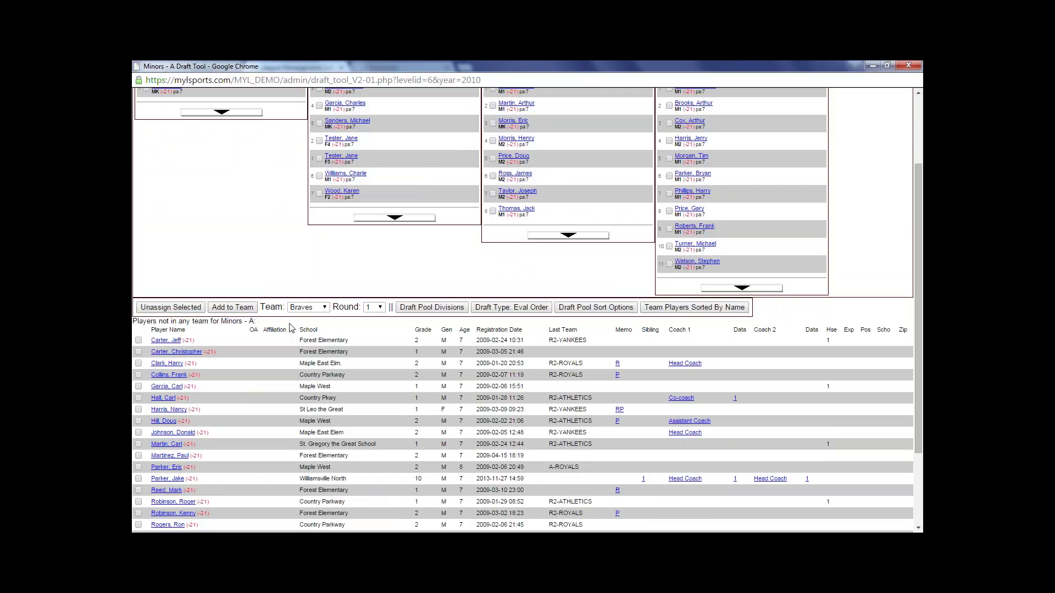
pyautogui.click(321, 311)
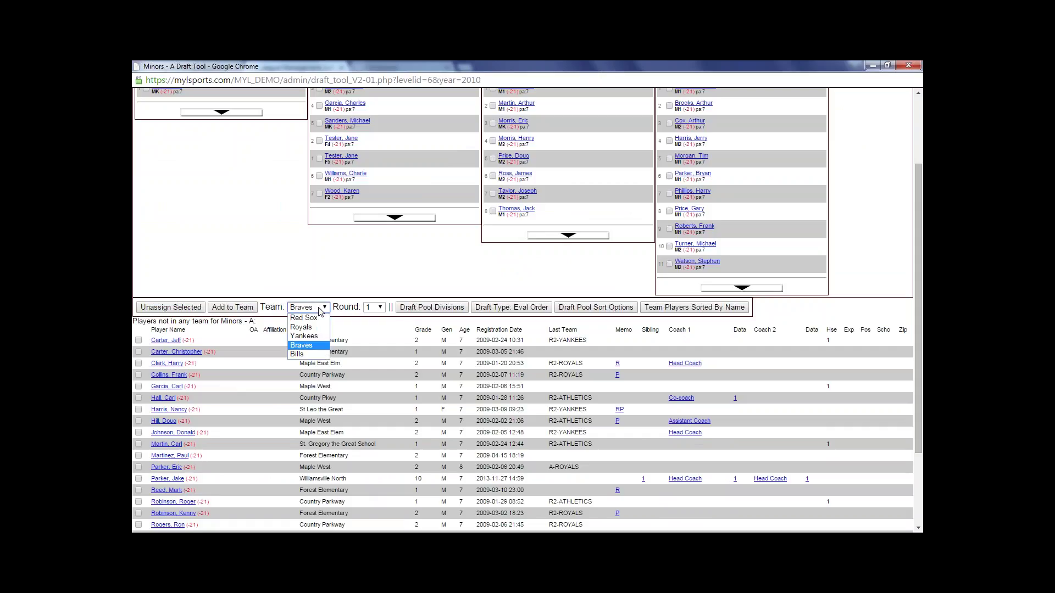
pyautogui.click(307, 349)
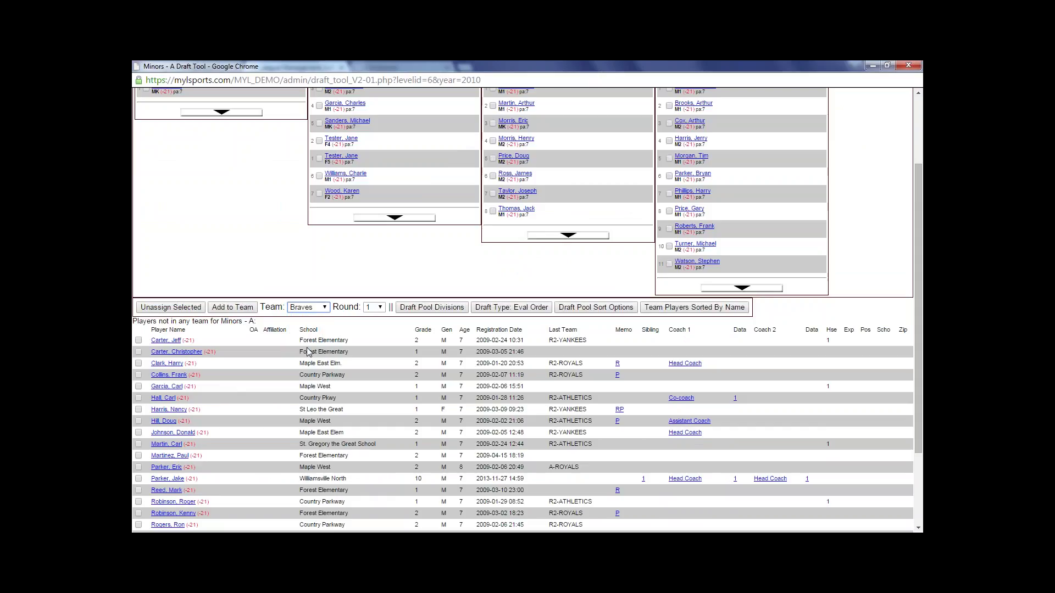
pyautogui.click(319, 311)
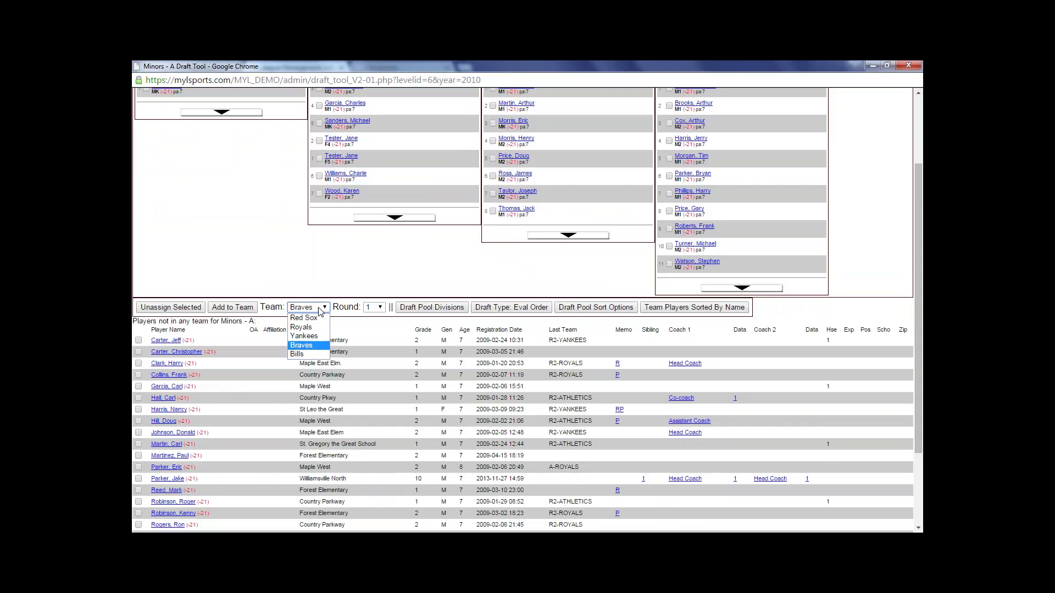
pyautogui.click(307, 346)
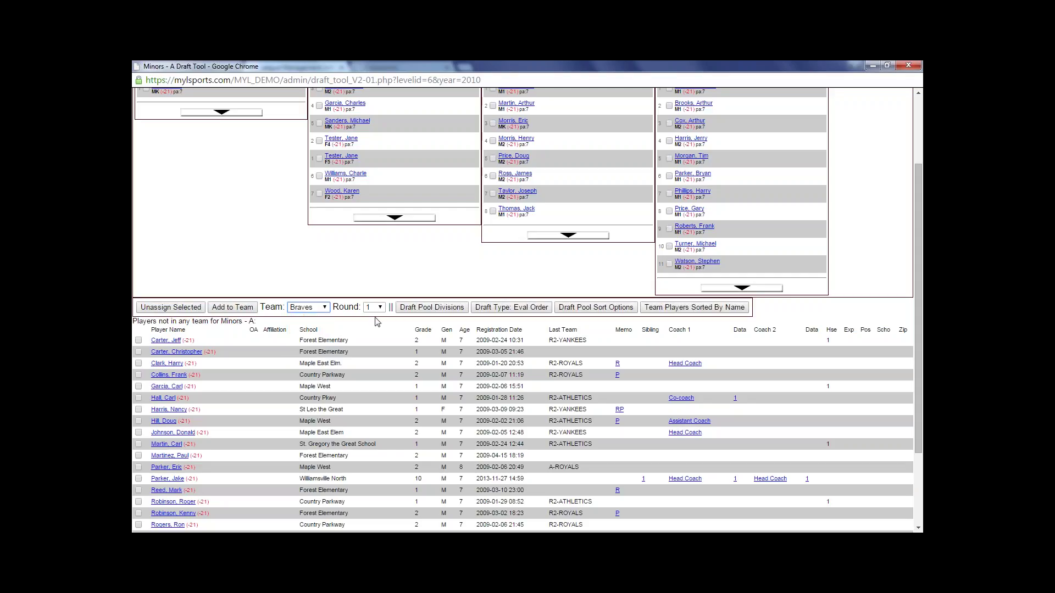
pyautogui.click(374, 307)
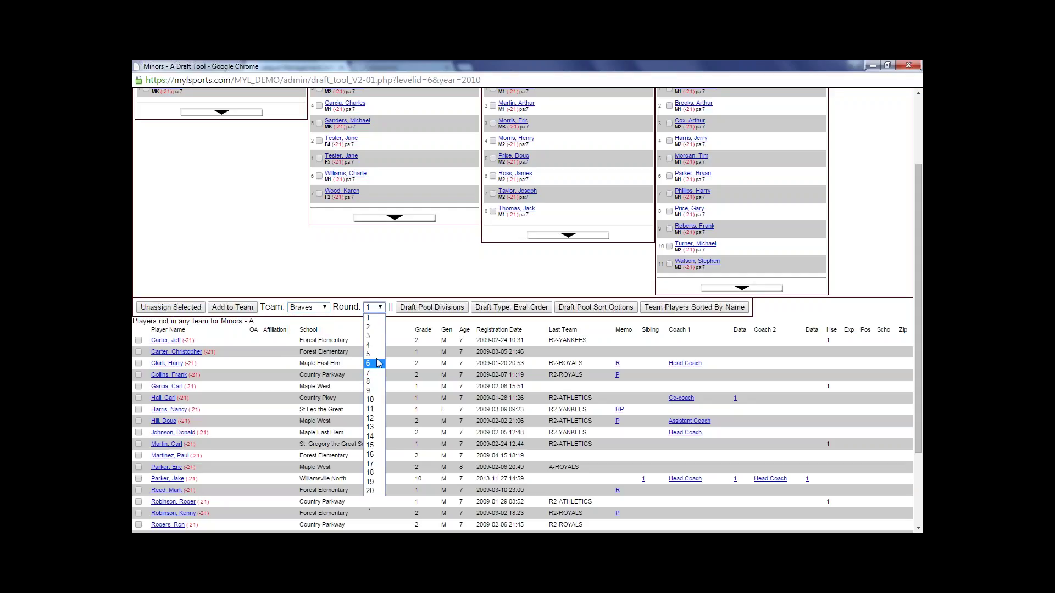
pyautogui.click(379, 319)
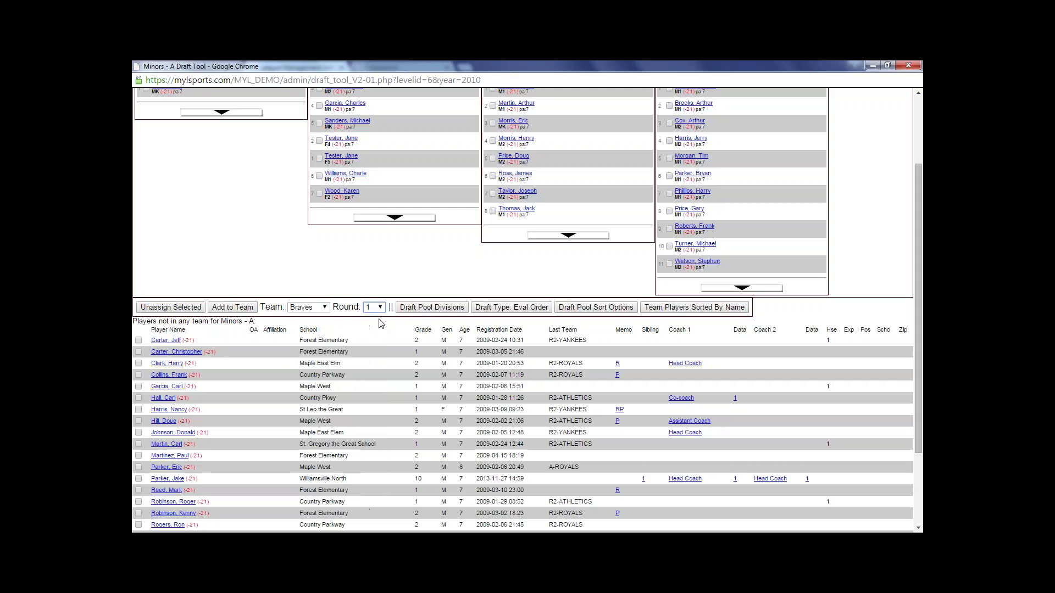
# - Move the second Rookies 1 division into the draft pool selection and close the selection without submitting it
pyautogui.click(446, 312)
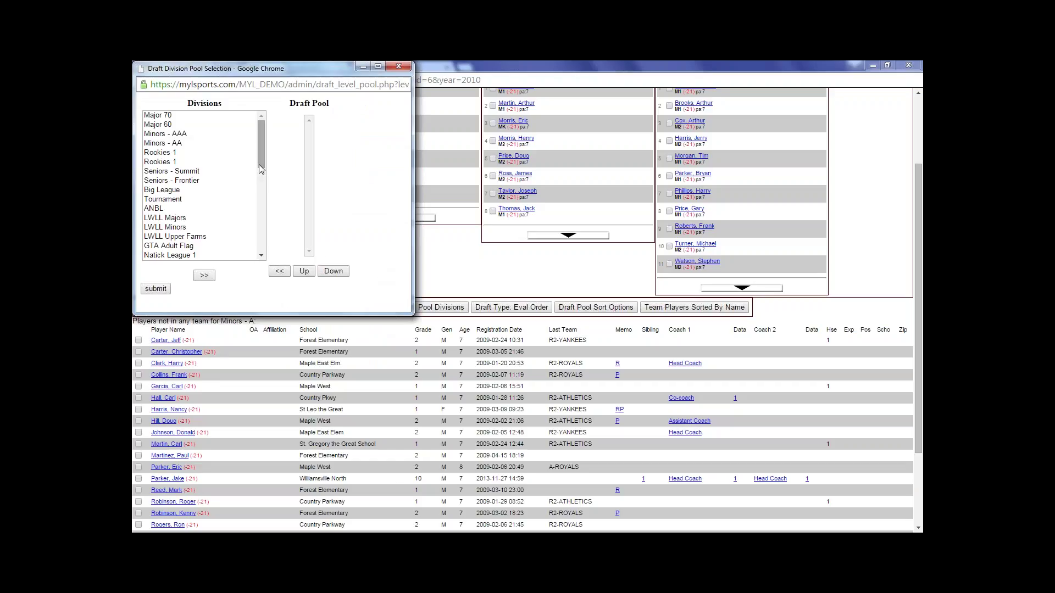
pyautogui.moveTo(259, 157)
pyautogui.mouseDown()
pyautogui.moveTo(261, 166)
pyautogui.moveTo(259, 153)
pyautogui.mouseUp()
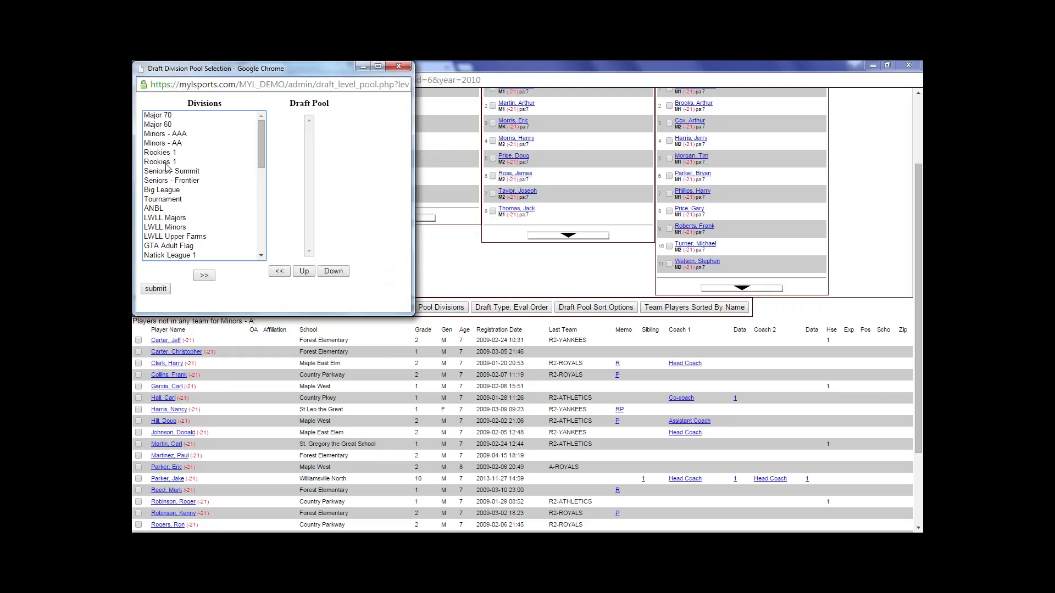
pyautogui.click(168, 162)
pyautogui.click(204, 276)
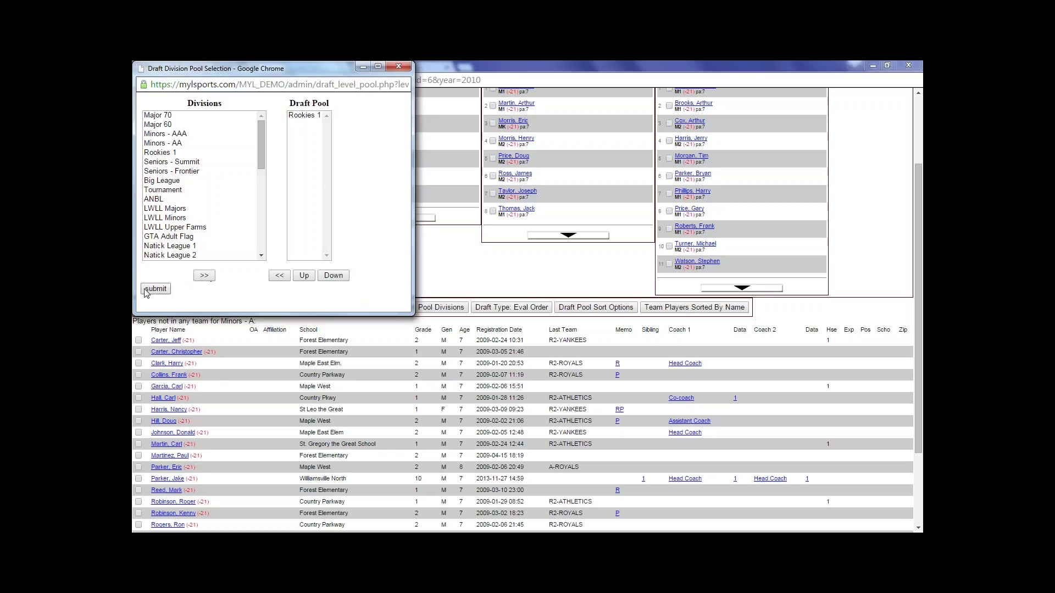
pyautogui.click(399, 65)
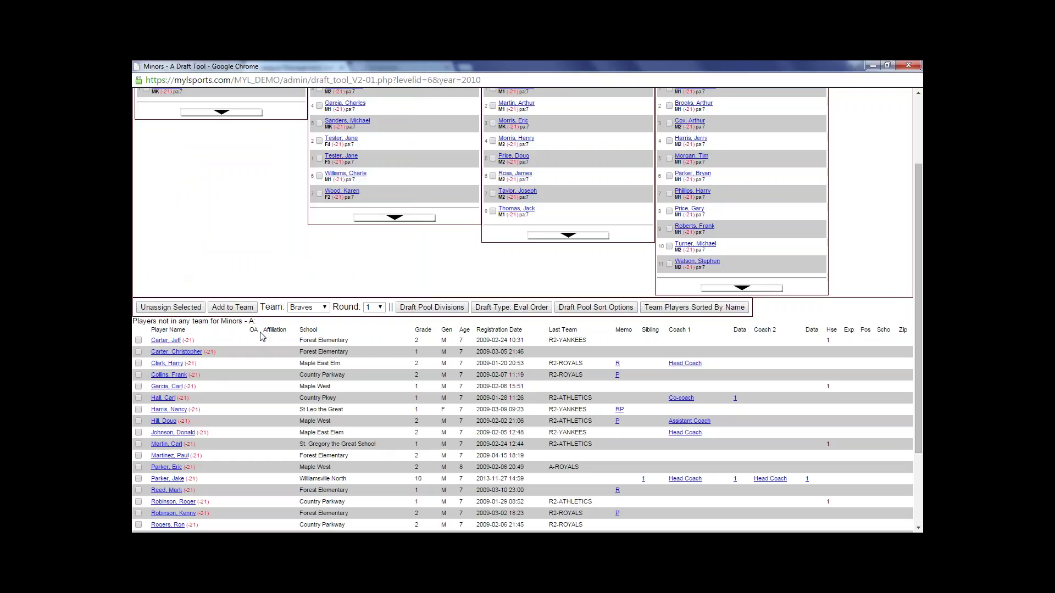
# - Try to switch the draft type and dismiss the coach preference window without making assignments
pyautogui.click(536, 311)
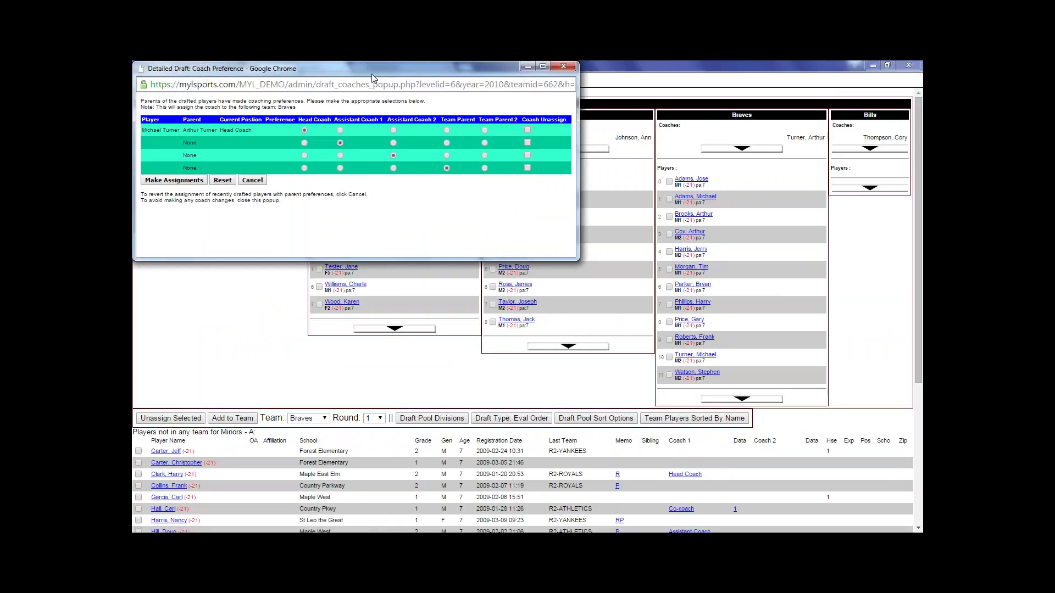
pyautogui.moveTo(375, 78); pyautogui.dragTo(366, 226)
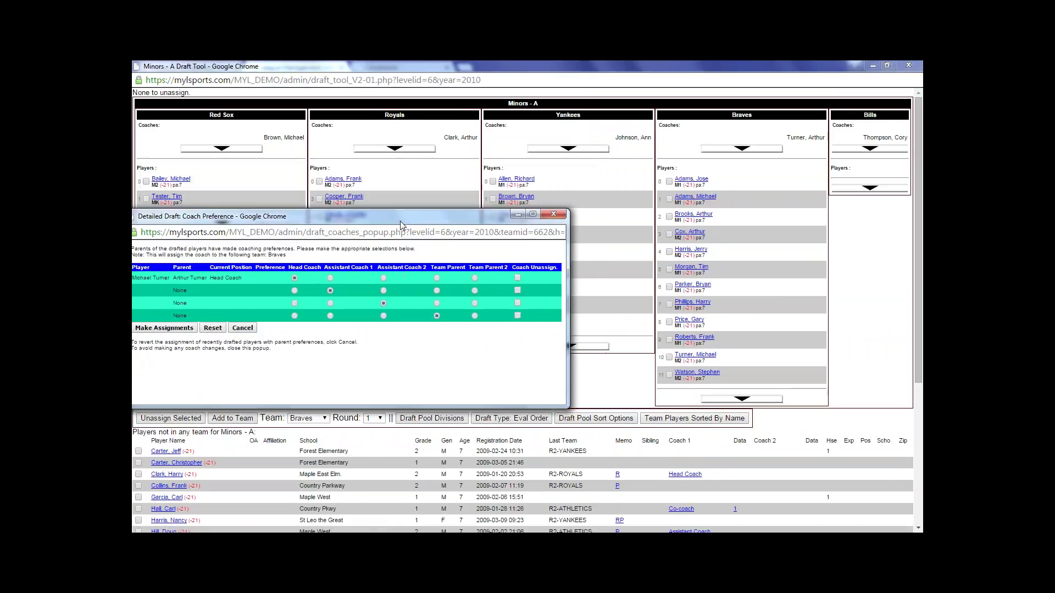
pyautogui.click(554, 214)
# - Browse the draft pool sort options, selecting Name Ascending and Date Ascending, and close them without submitting a sort order
pyautogui.scroll(-2, 583, 396)
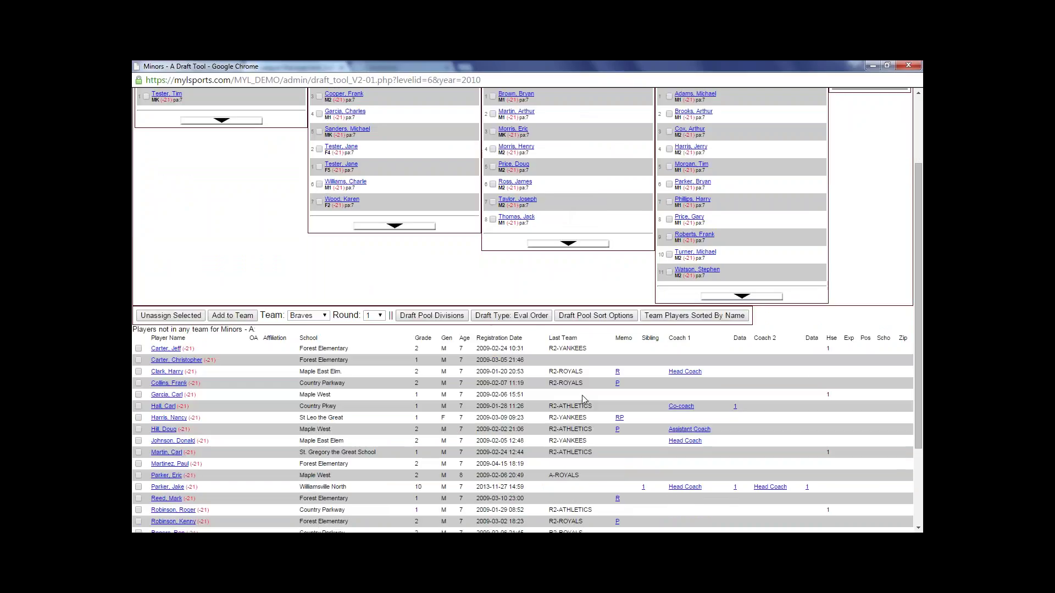
pyautogui.click(594, 318)
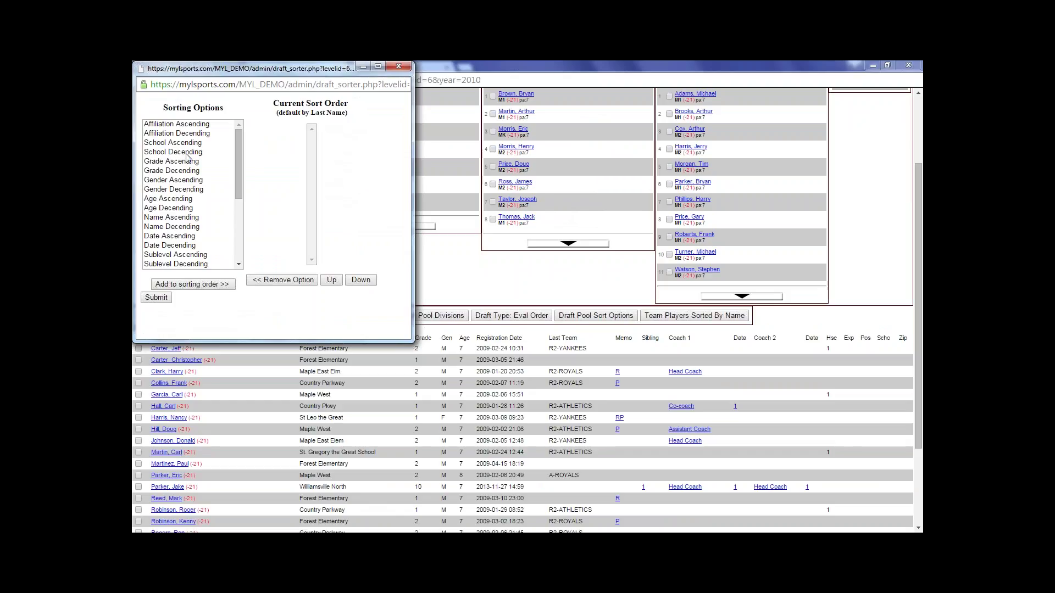
pyautogui.moveTo(239, 166)
pyautogui.mouseDown()
pyautogui.moveTo(233, 263)
pyautogui.moveTo(245, 176)
pyautogui.mouseUp()
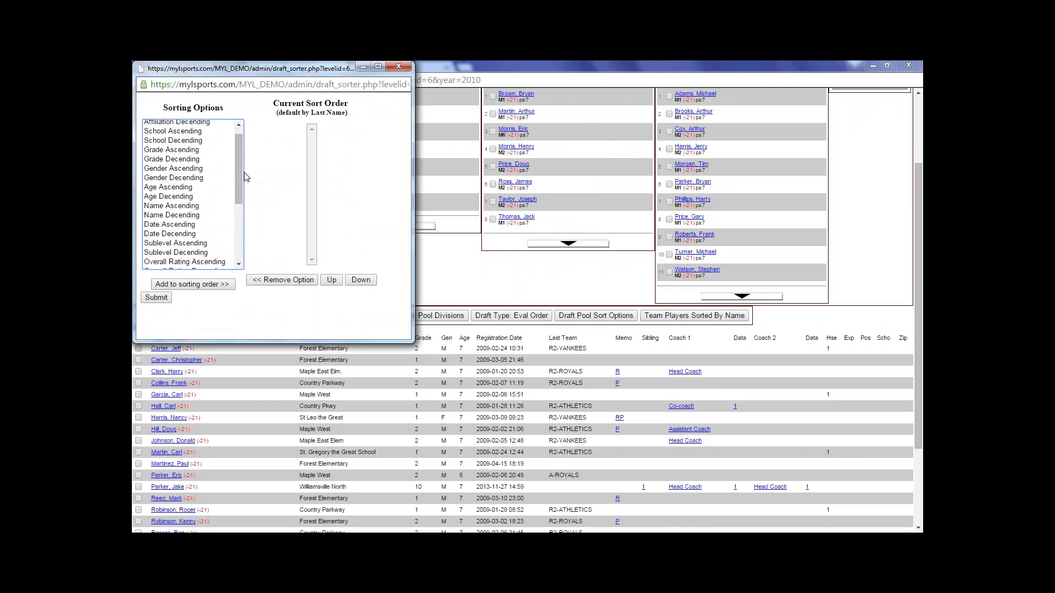
pyautogui.click(157, 208)
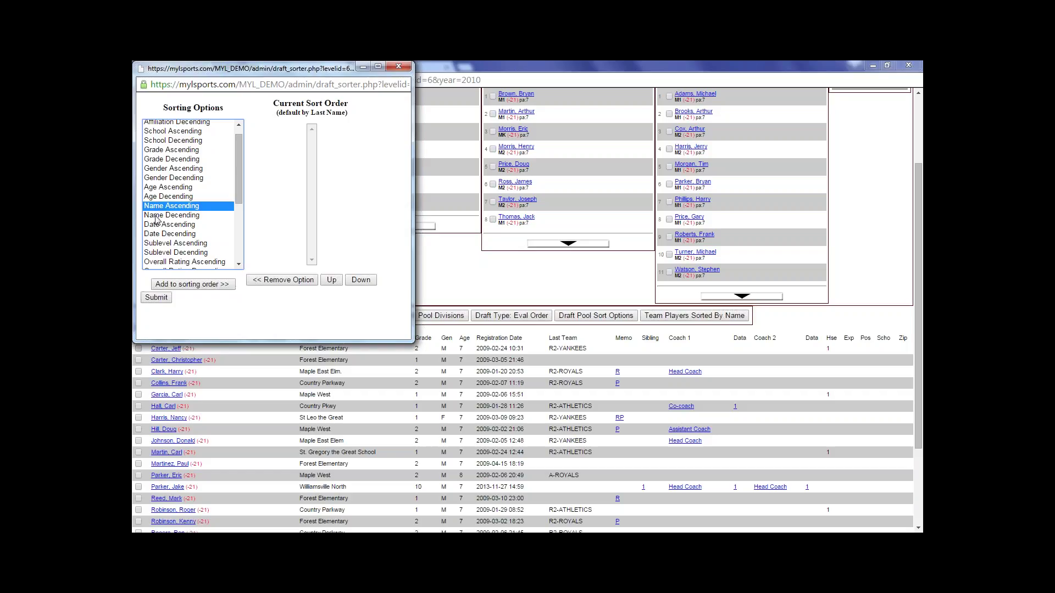
pyautogui.click(167, 225)
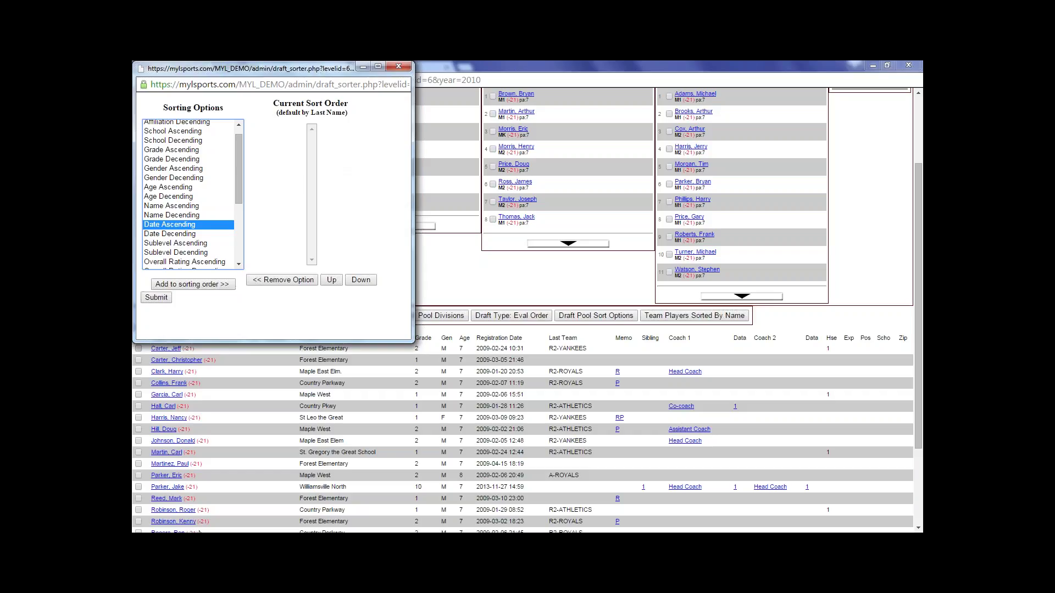
pyautogui.click(397, 67)
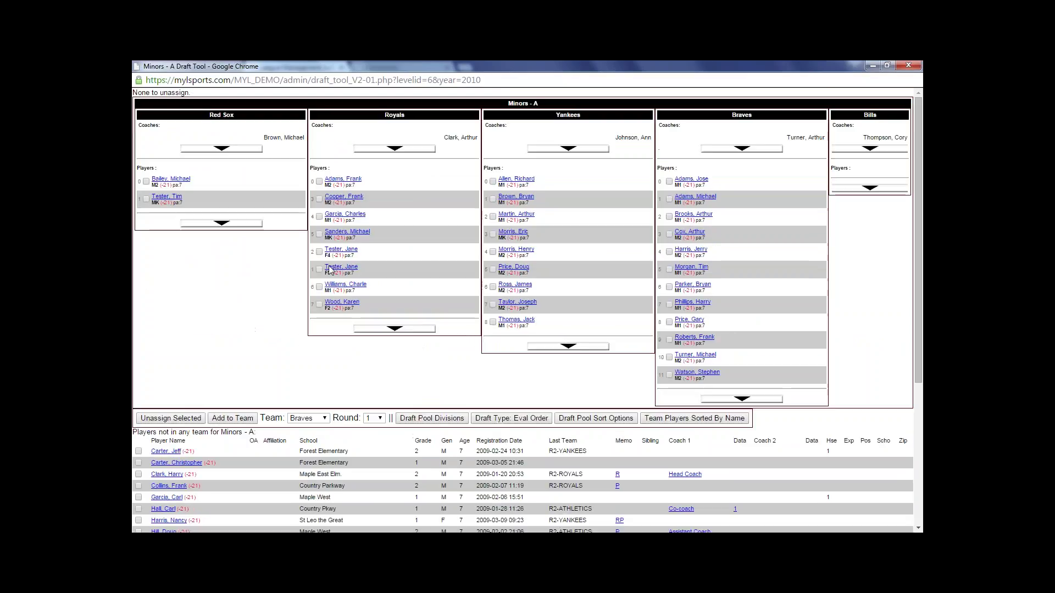
# - Add the first two players in the unassigned list to the Red Sox team
pyautogui.scroll(-3, 746, 434)
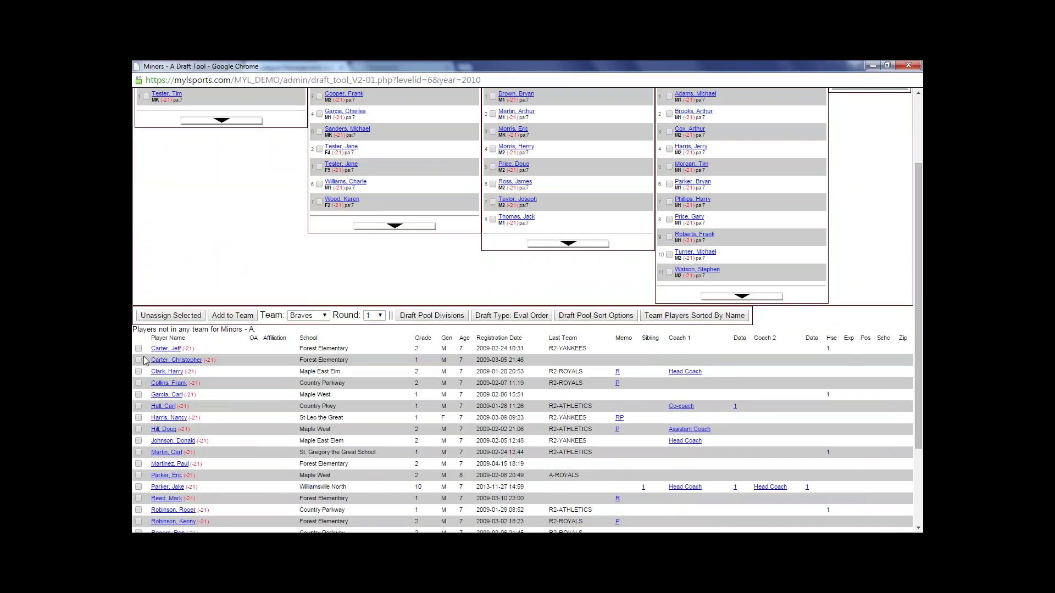
pyautogui.scroll(3, 188, 373)
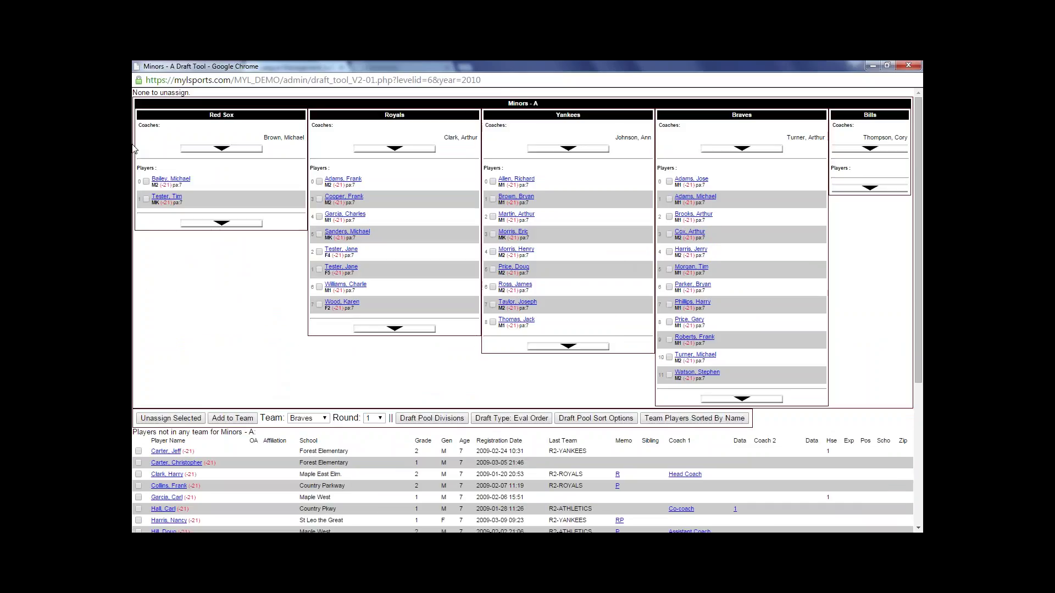
pyautogui.click(307, 418)
pyautogui.click(320, 434)
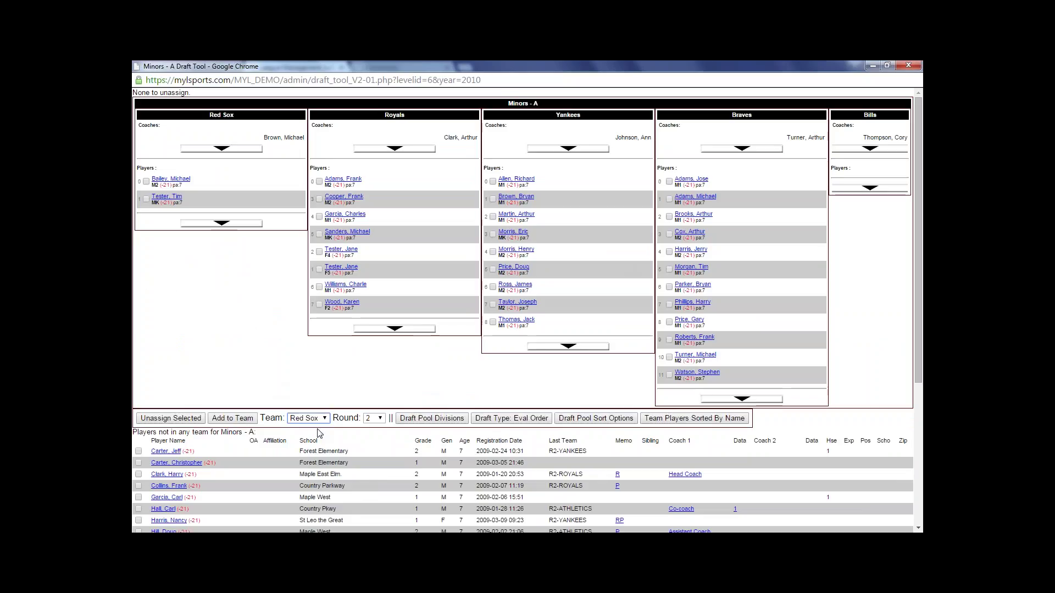
pyautogui.scroll(-3, 319, 434)
pyautogui.scroll(-3, 319, 429)
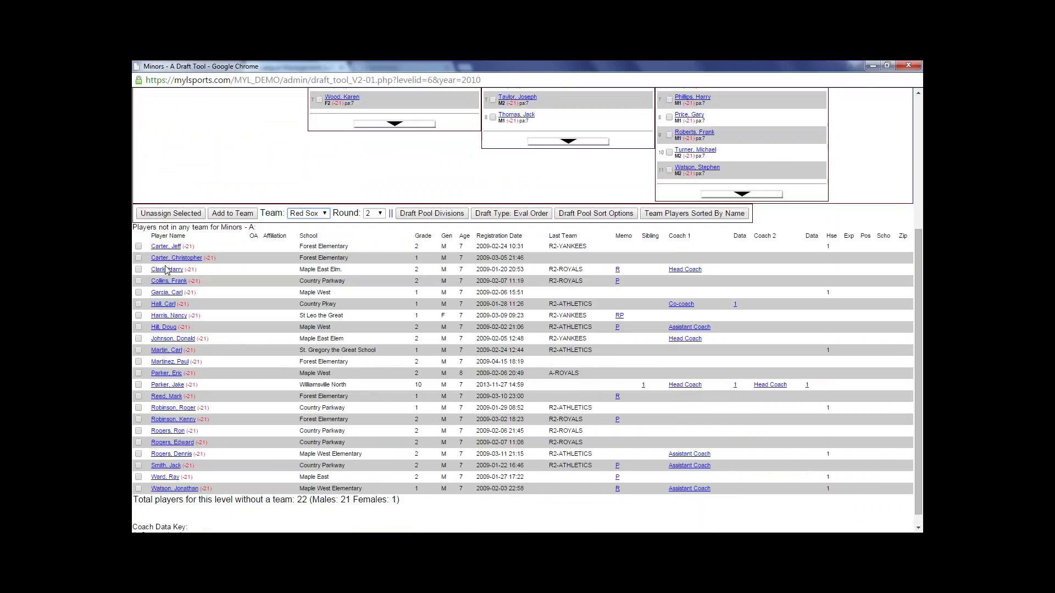
pyautogui.click(138, 251)
pyautogui.click(139, 247)
pyautogui.click(240, 216)
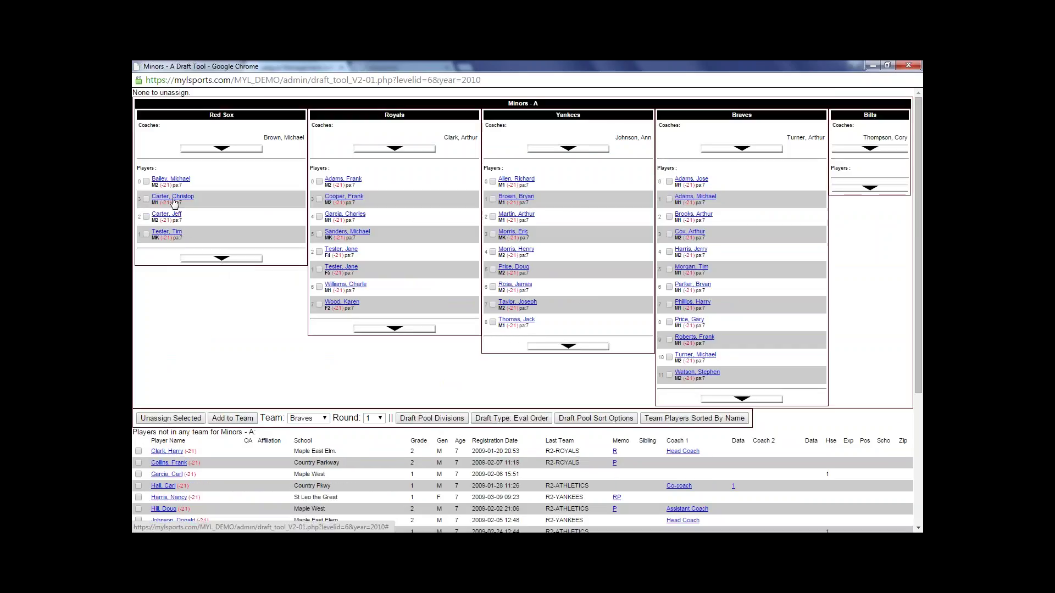
# - Choose Royals as the draft team and review the team rosters alongside the unassigned players
pyautogui.scroll(-1, 294, 385)
pyautogui.scroll(-1, 294, 388)
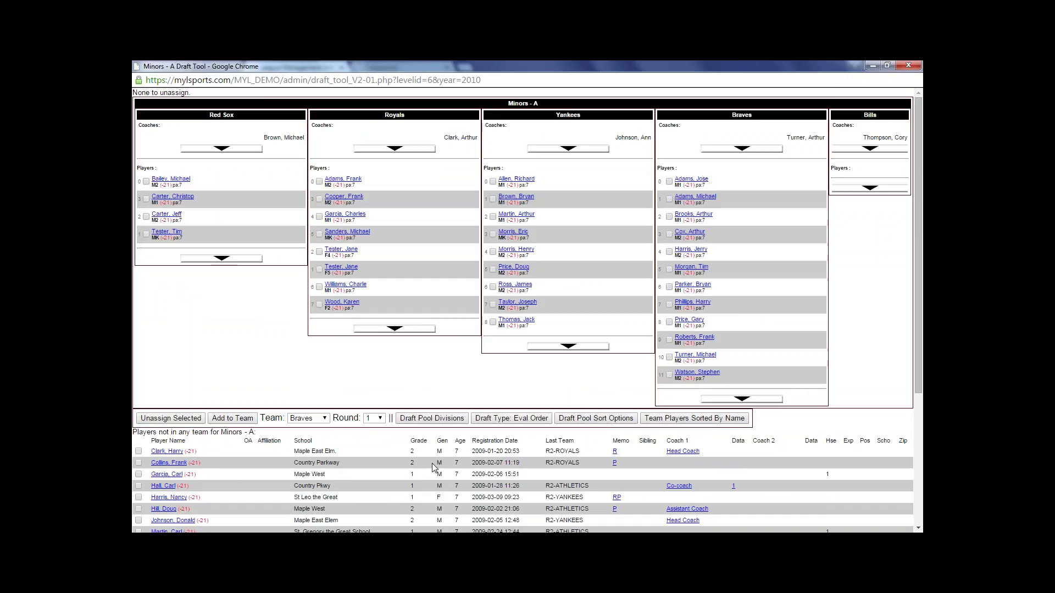
pyautogui.click(307, 419)
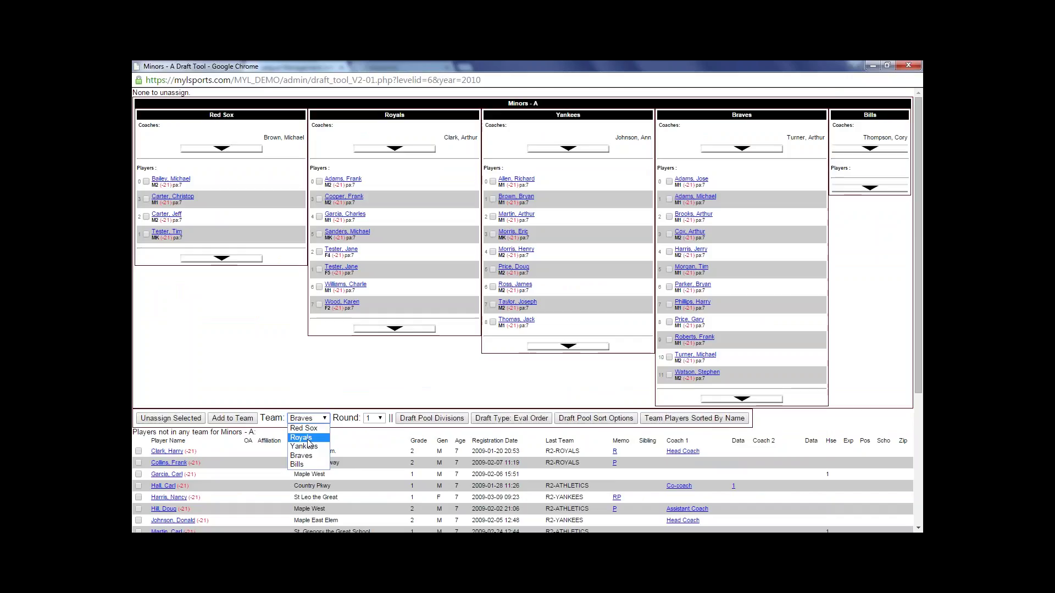
pyautogui.click(306, 438)
pyautogui.scroll(-1, 329, 429)
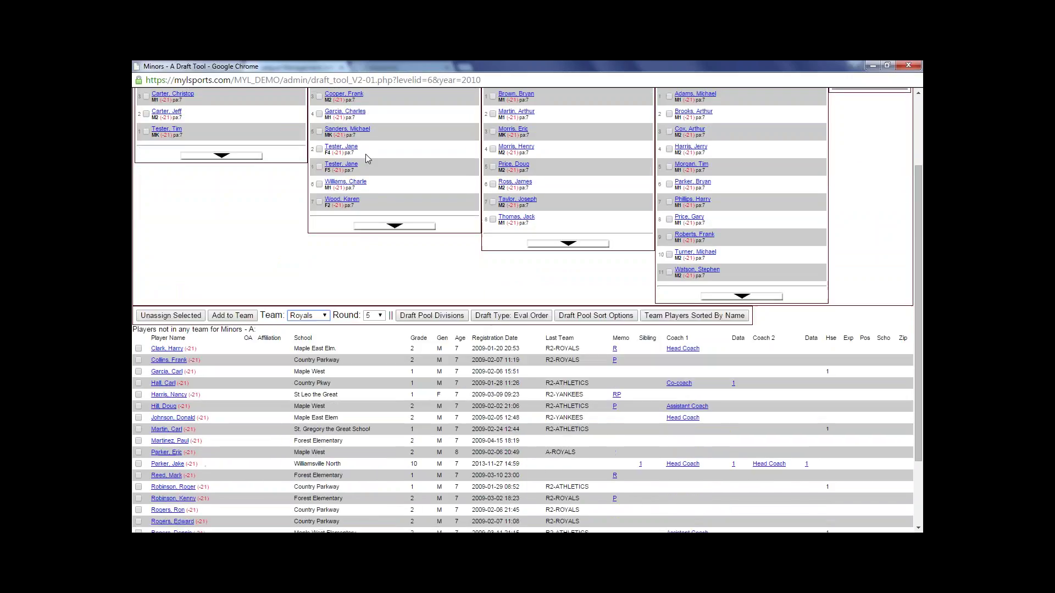
pyautogui.scroll(1, 376, 231)
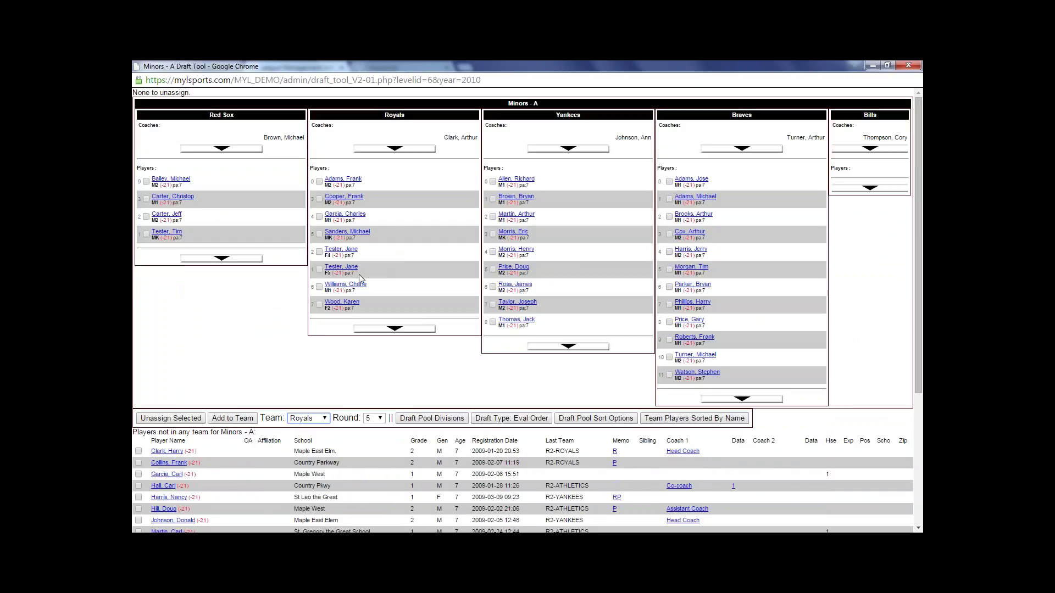
pyautogui.scroll(-3, 357, 352)
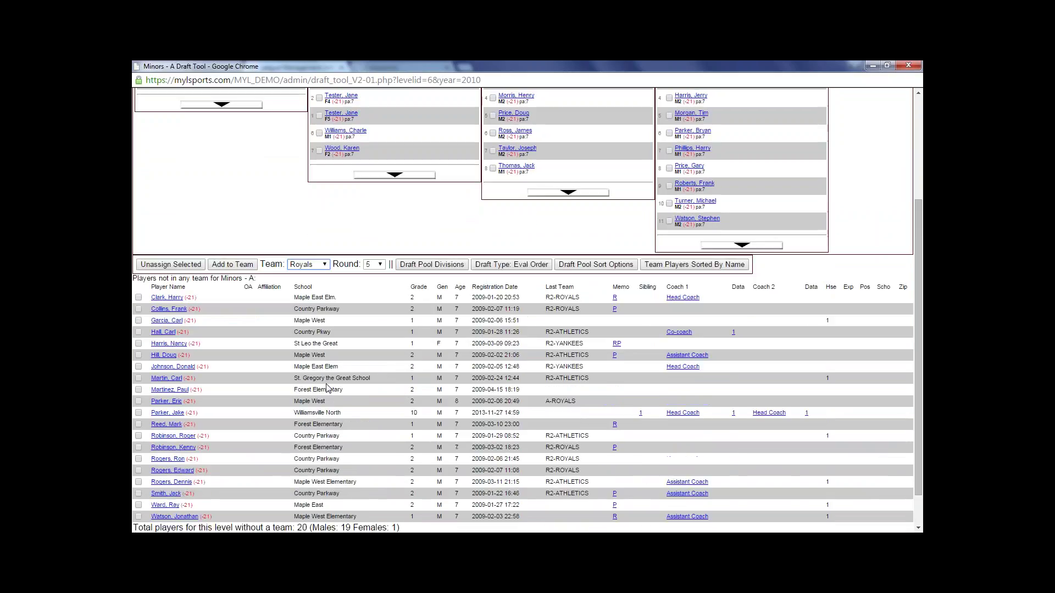
pyautogui.scroll(3, 343, 371)
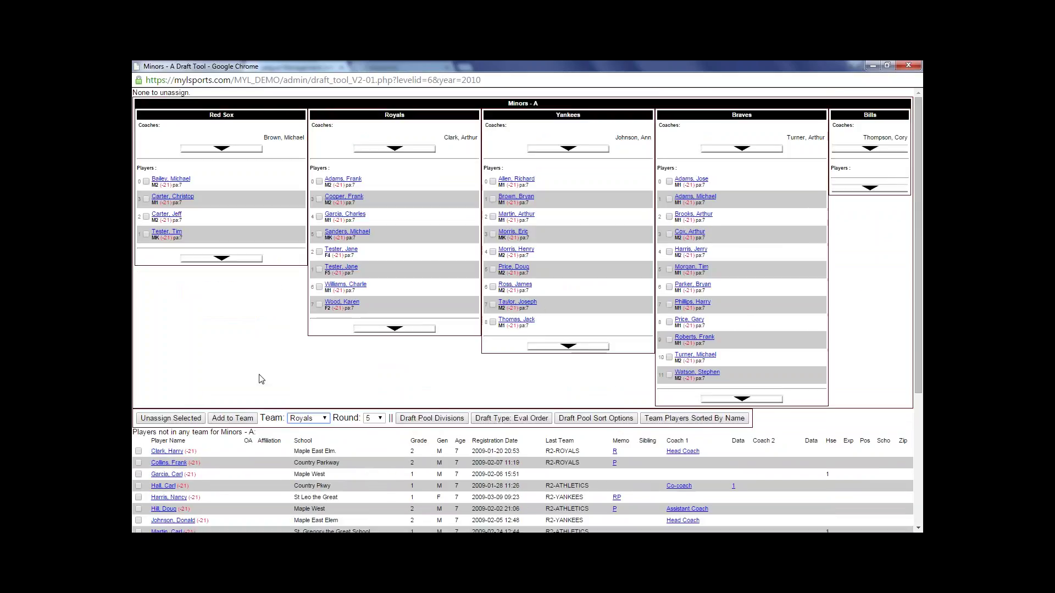
# - Add the first player in the unassigned list to the Bills team in round 1
pyautogui.click(300, 420)
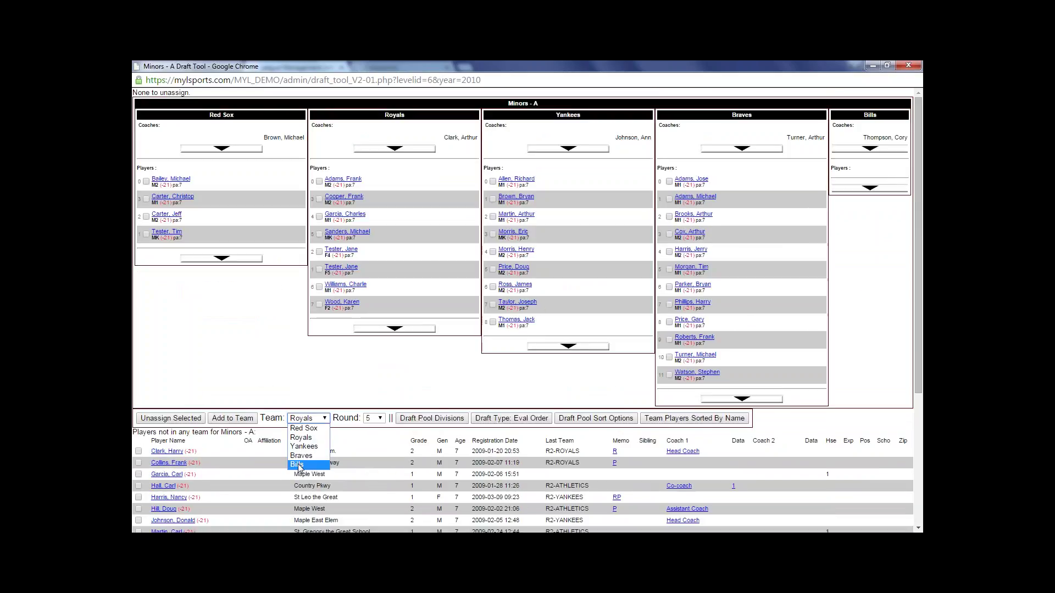
pyautogui.click(297, 464)
pyautogui.scroll(-2, 280, 448)
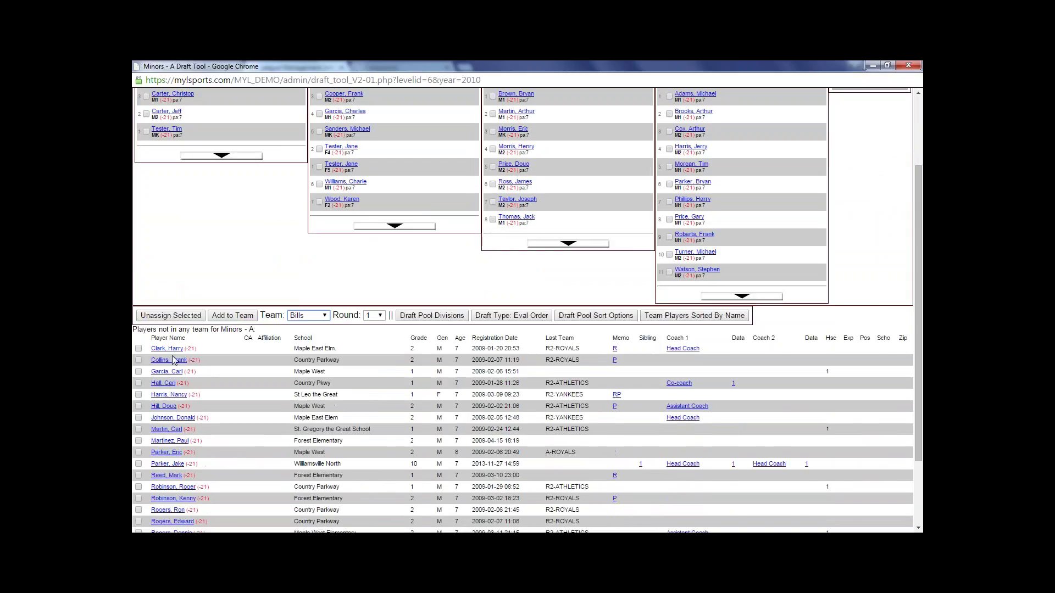
pyautogui.click(138, 349)
pyautogui.moveTo(694, 357)
pyautogui.click(222, 318)
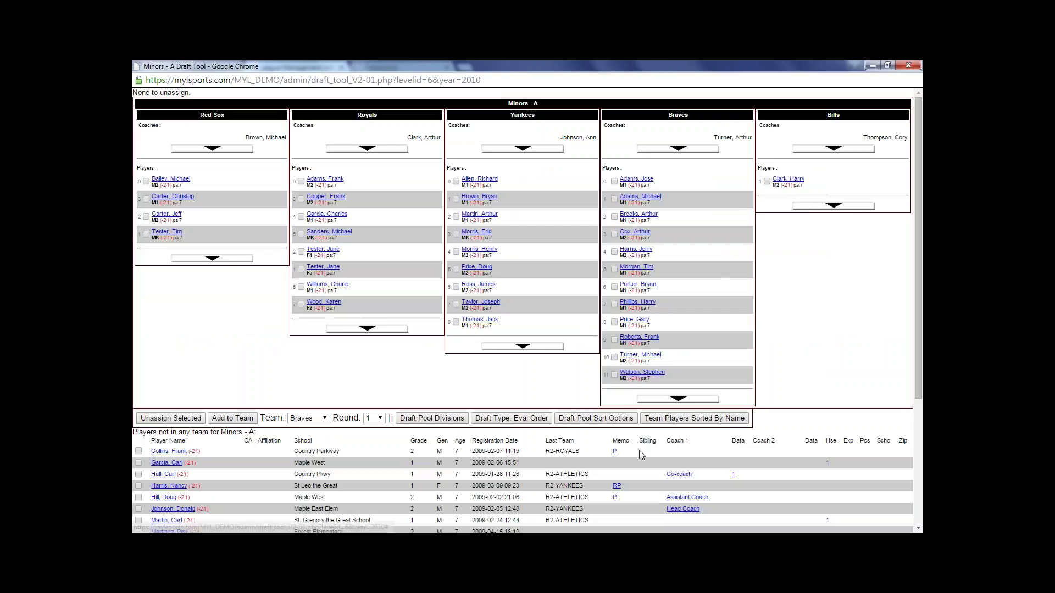
# - Add the third unassigned player to the Braves in round 1 and reposition the Coach Preference window
pyautogui.click(139, 474)
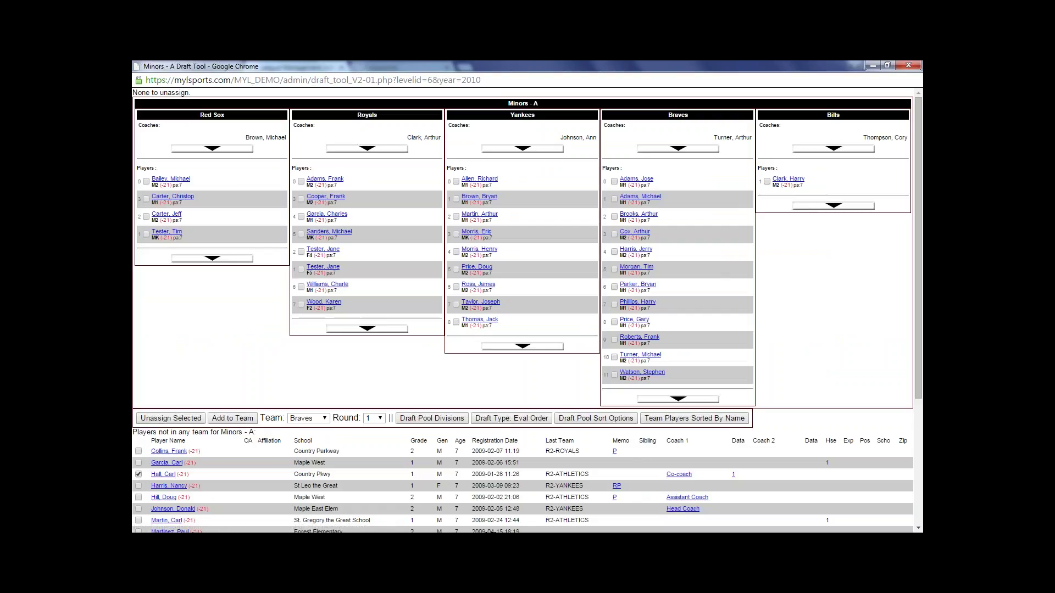
pyautogui.click(233, 419)
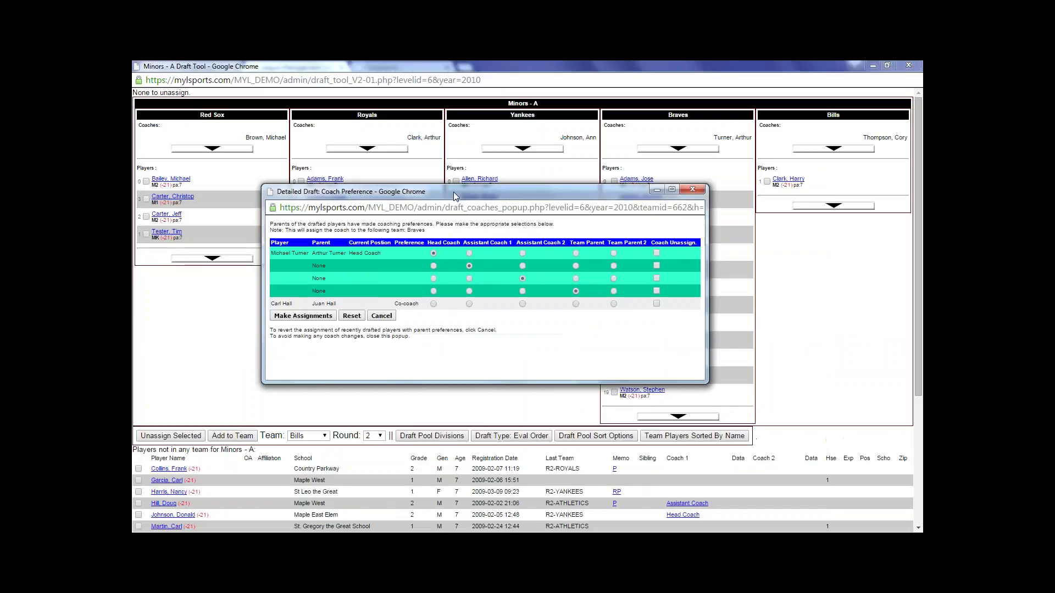
pyautogui.moveTo(453, 191); pyautogui.dragTo(398, 183)
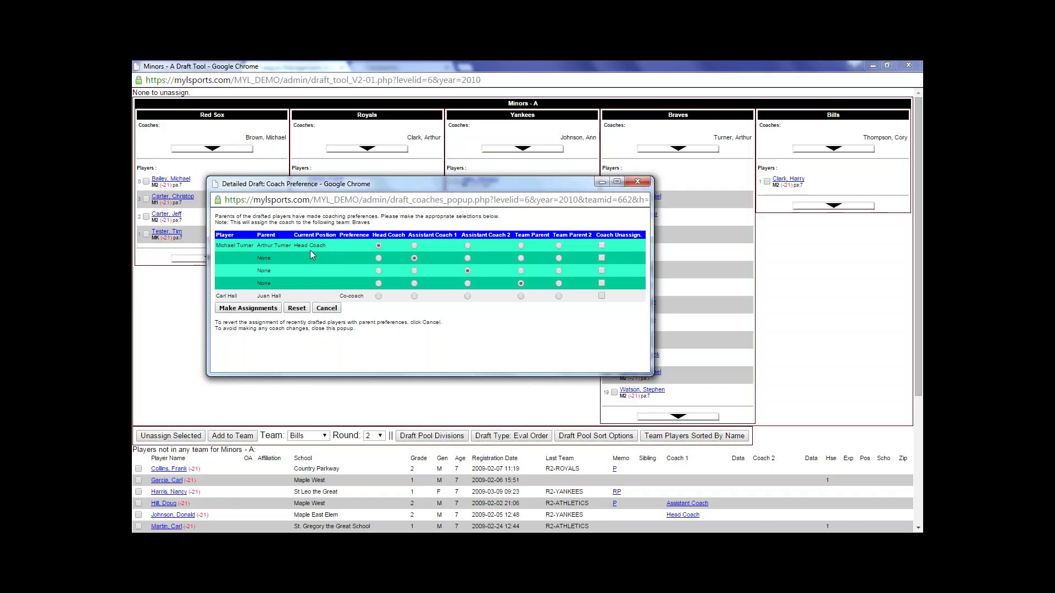
# - Try Head Coach and Assistant Coach 1 choices for the Braves parents, including a reset, and close the window without making assignments
pyautogui.click(378, 245)
pyautogui.click(415, 246)
pyautogui.click(296, 308)
pyautogui.click(414, 246)
pyautogui.click(379, 246)
pyautogui.click(415, 296)
pyautogui.click(637, 182)
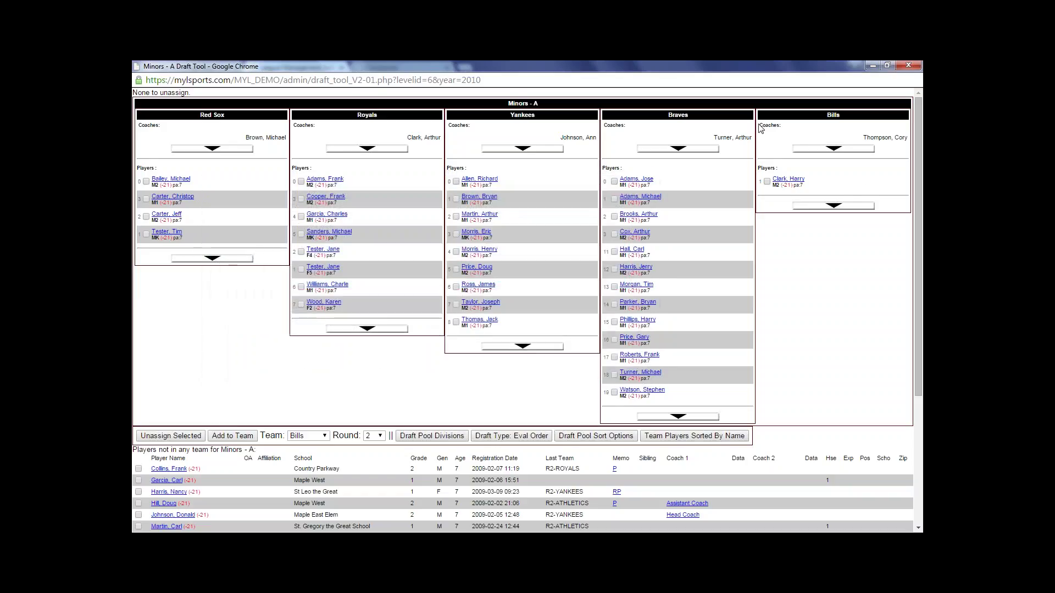
# - Draft the unassigned player registered 2009-03-11 to the Bills in round 2 and assign the player's parent as Assistant Coach 1
pyautogui.scroll(-2, 808, 344)
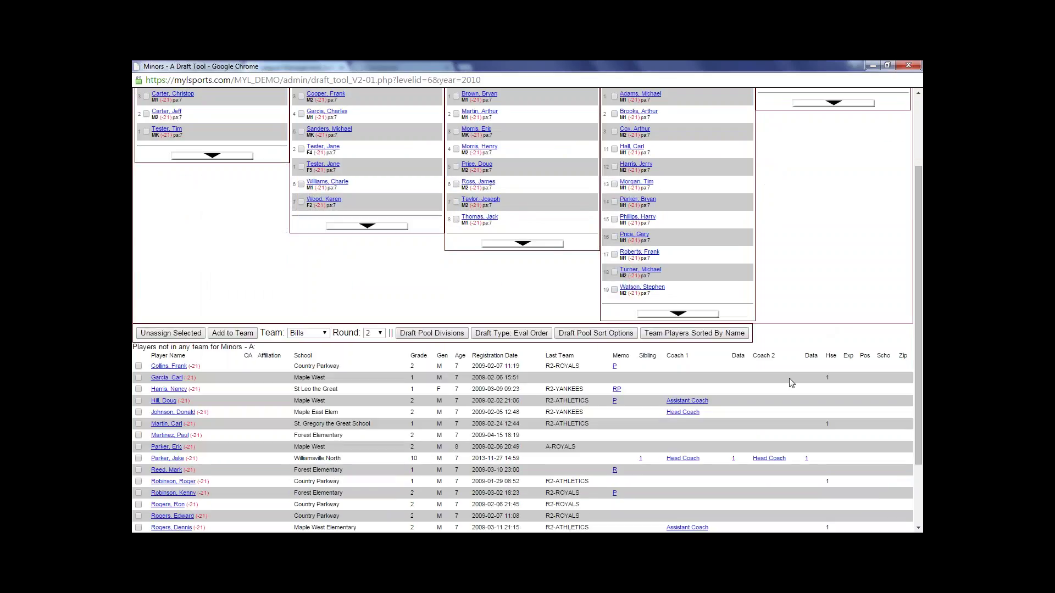
pyautogui.scroll(-2, 789, 378)
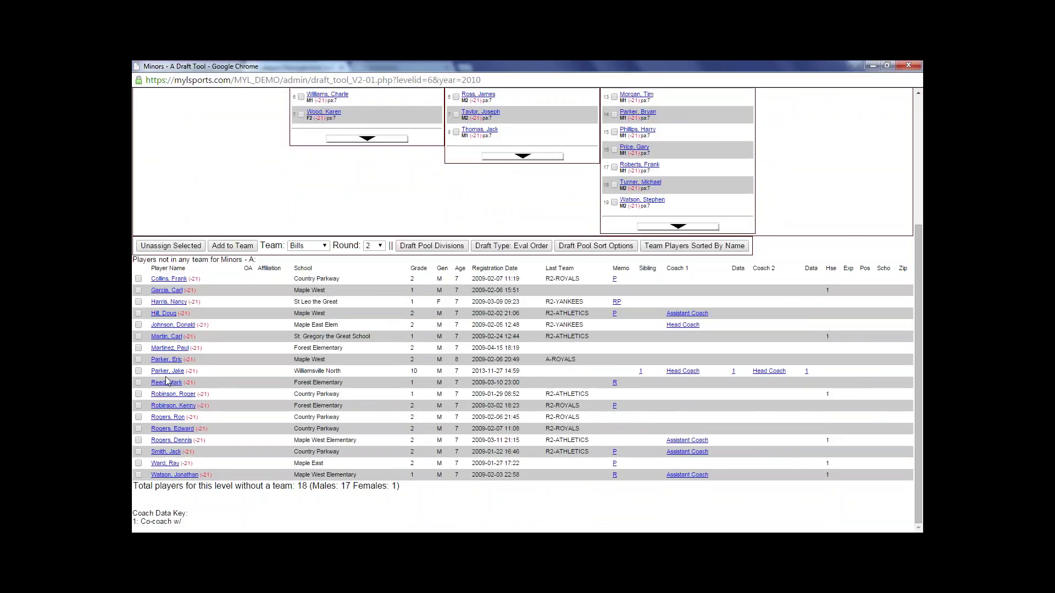
pyautogui.click(138, 441)
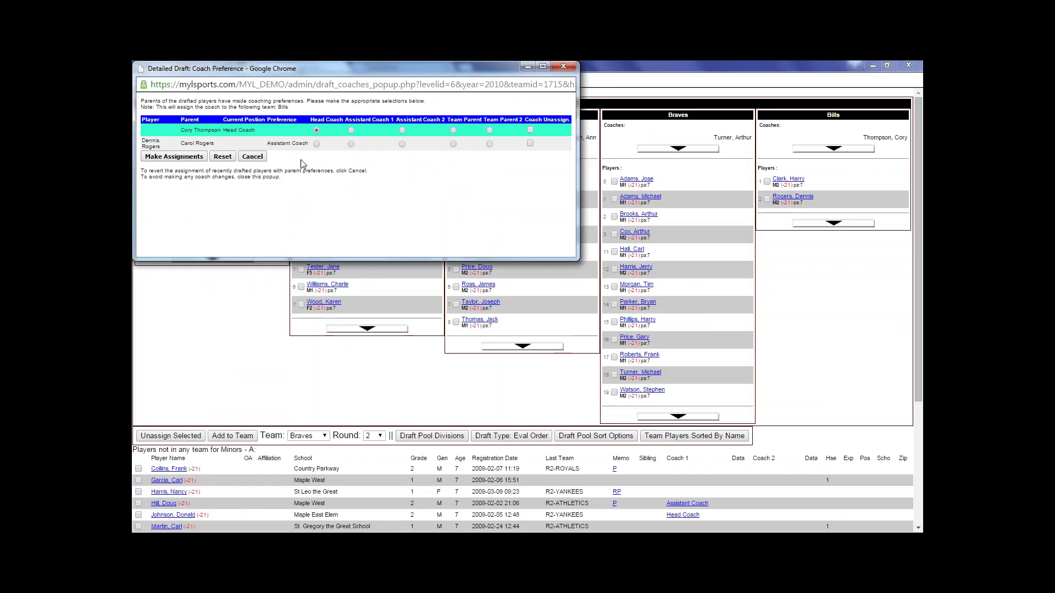
pyautogui.click(316, 130)
pyautogui.click(351, 144)
pyautogui.click(174, 157)
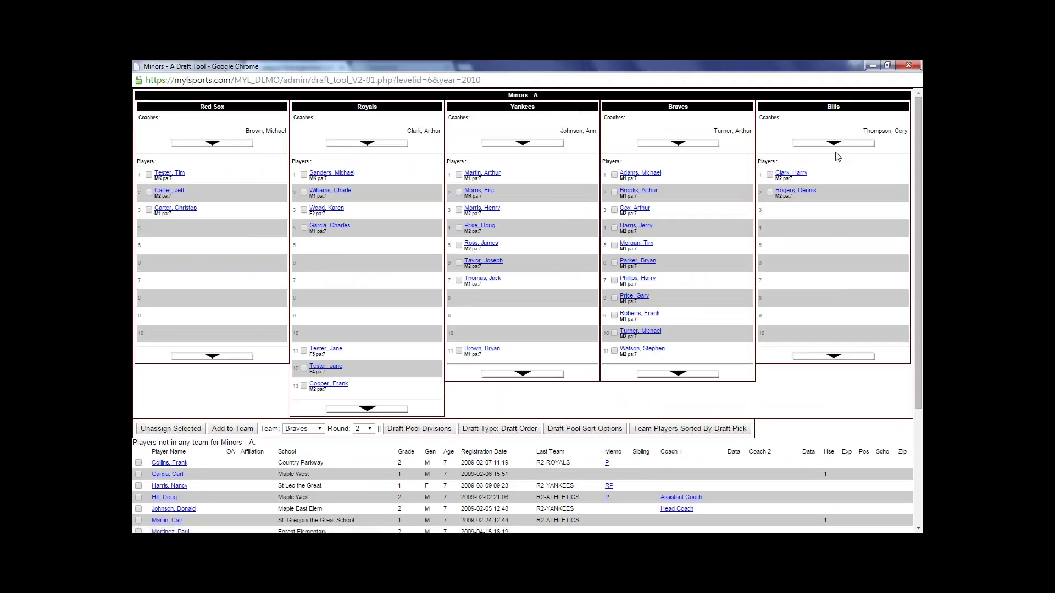
# - Expand the coaches list to check the Bills' coaching staff, and collapse it again
pyautogui.click(837, 145)
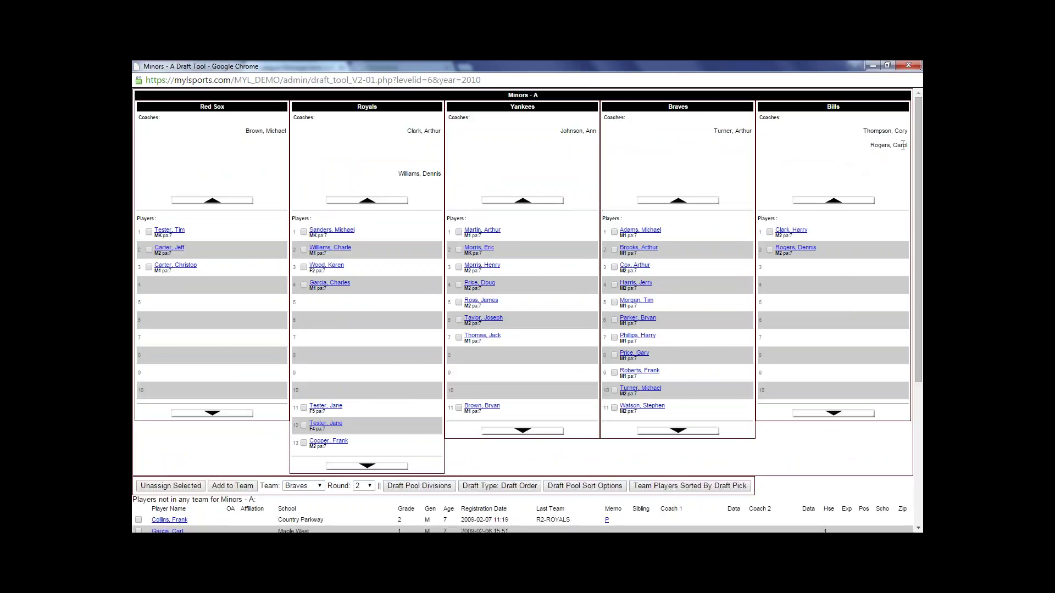
pyautogui.click(820, 203)
# - Examine the Memo, Sibling, Coach 1, Coach 2, Data and Last Team columns of the unassigned players list
pyautogui.scroll(-3, 855, 329)
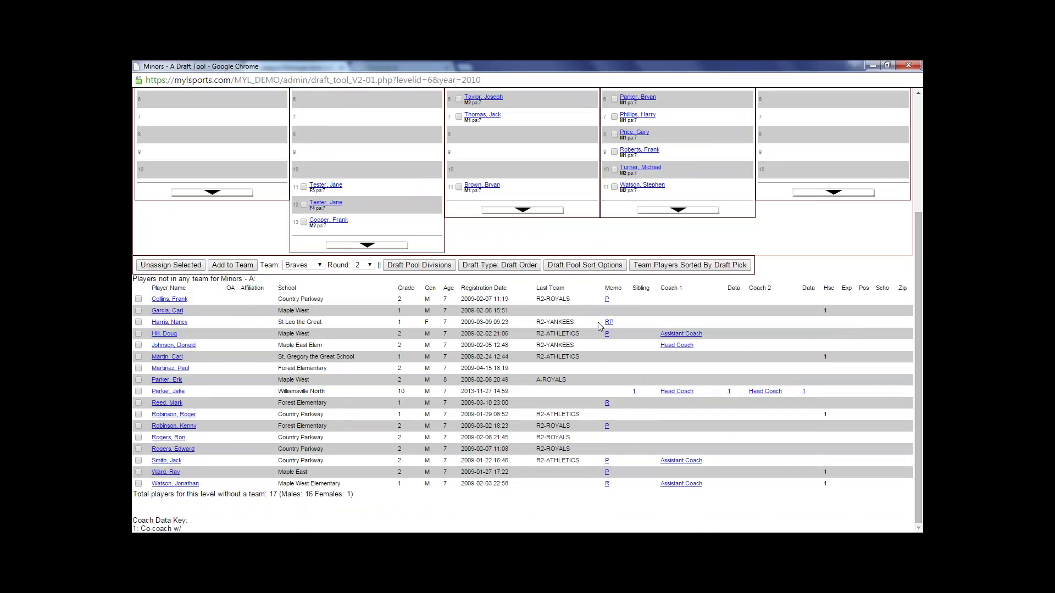
pyautogui.moveTo(610, 326)
pyautogui.moveTo(636, 393)
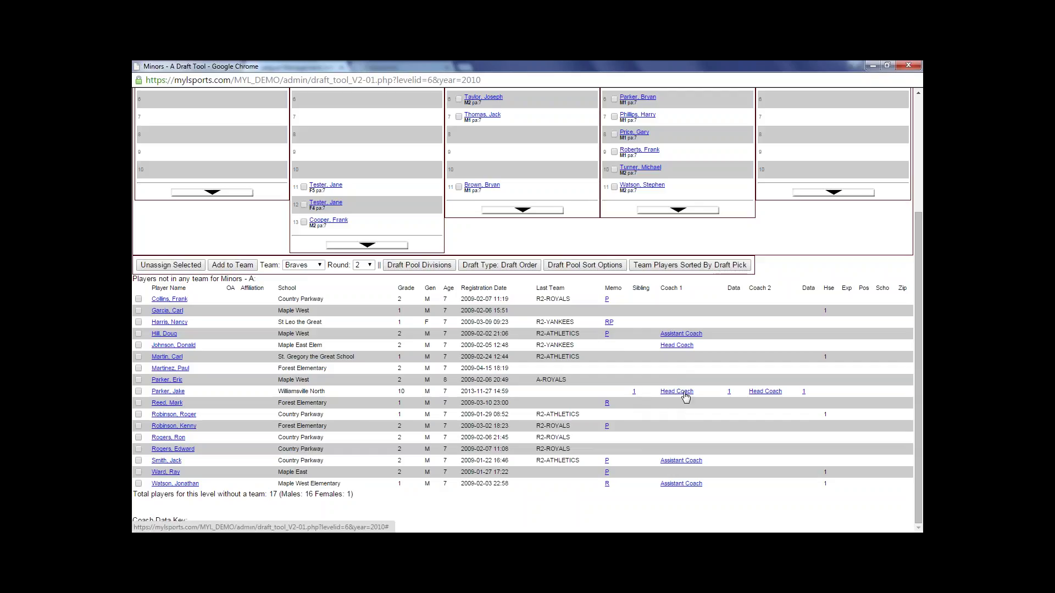
pyautogui.moveTo(685, 397)
pyautogui.moveTo(768, 397)
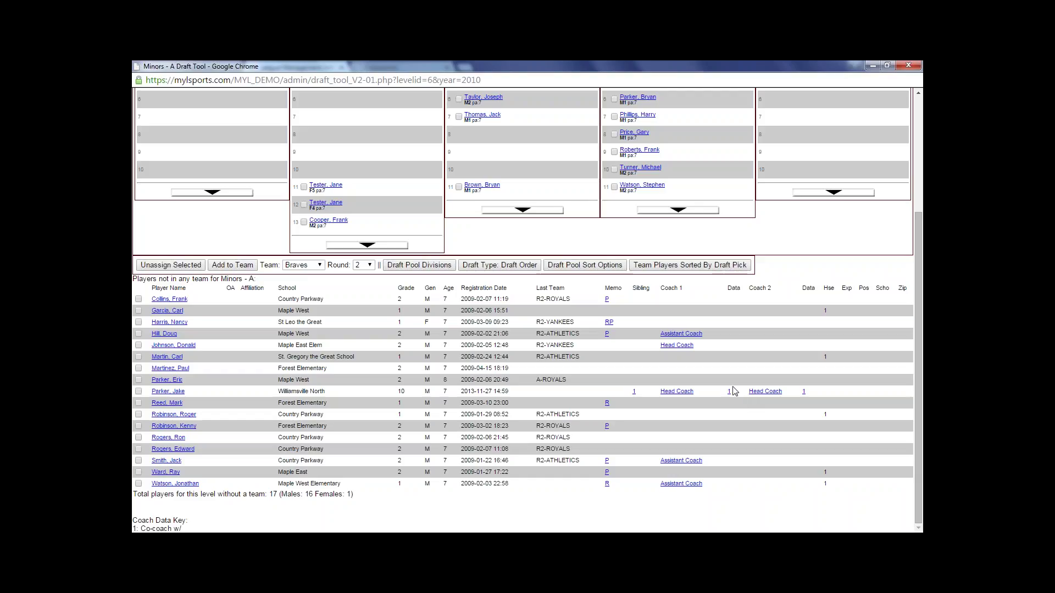
pyautogui.moveTo(731, 394)
pyautogui.moveTo(804, 393)
pyautogui.moveTo(543, 287); pyautogui.dragTo(578, 473)
pyautogui.scroll(1, 578, 474)
pyautogui.scroll(-1, 578, 474)
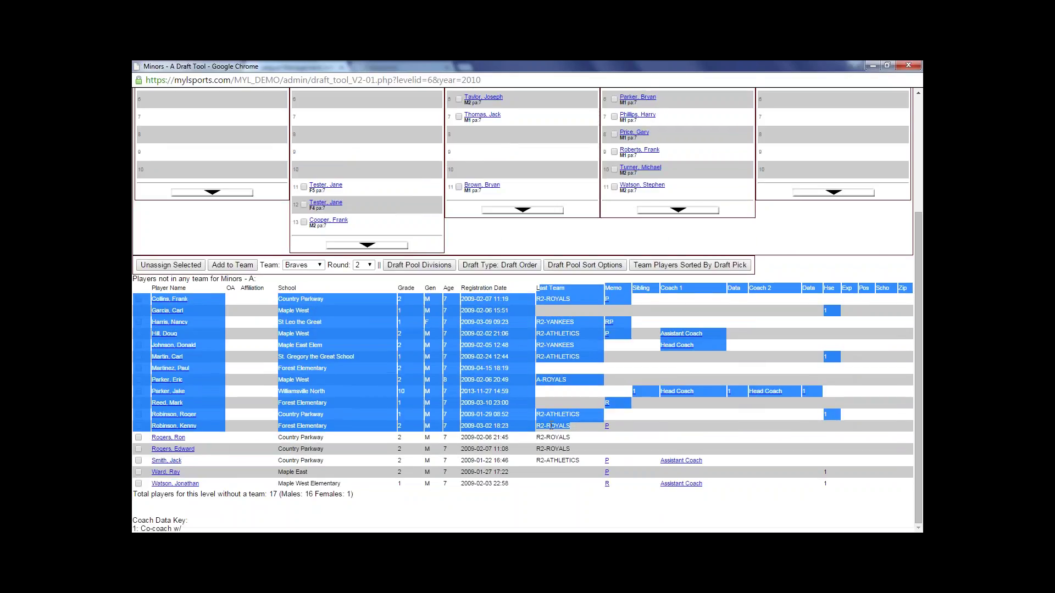
pyautogui.scroll(1, 578, 474)
pyautogui.click(478, 343)
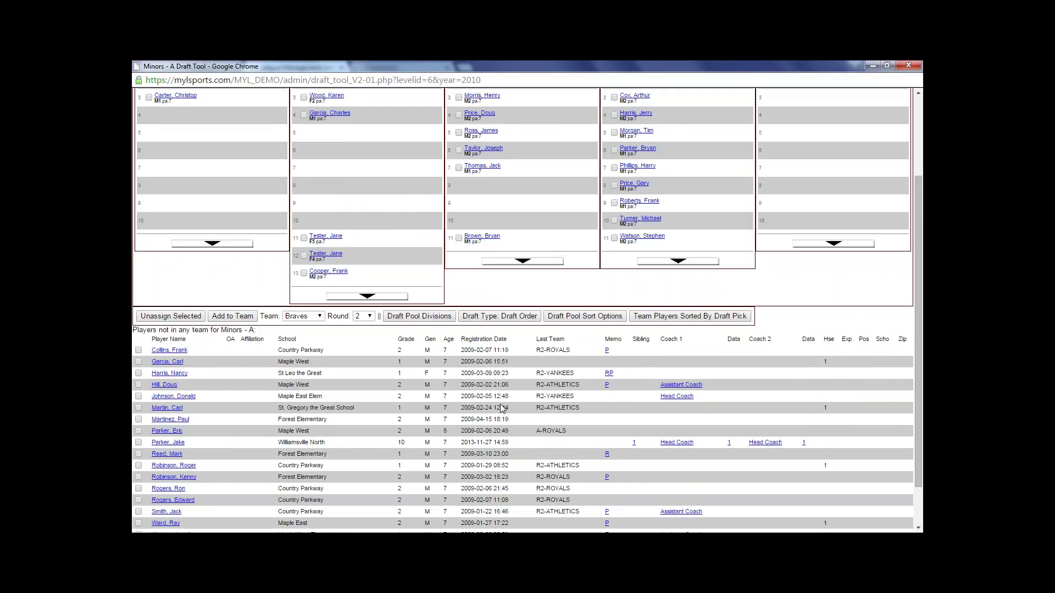
# - Add the sixth, eighth and tenth unassigned players to the Red Sox and close the Minors - A draft window
pyautogui.scroll(-1, 501, 407)
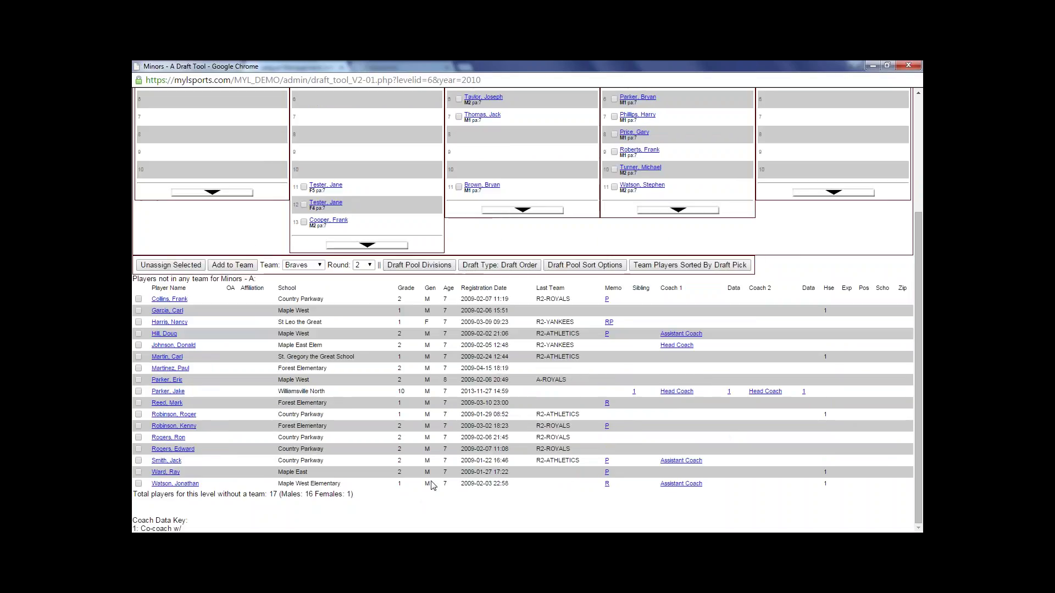
pyautogui.click(138, 357)
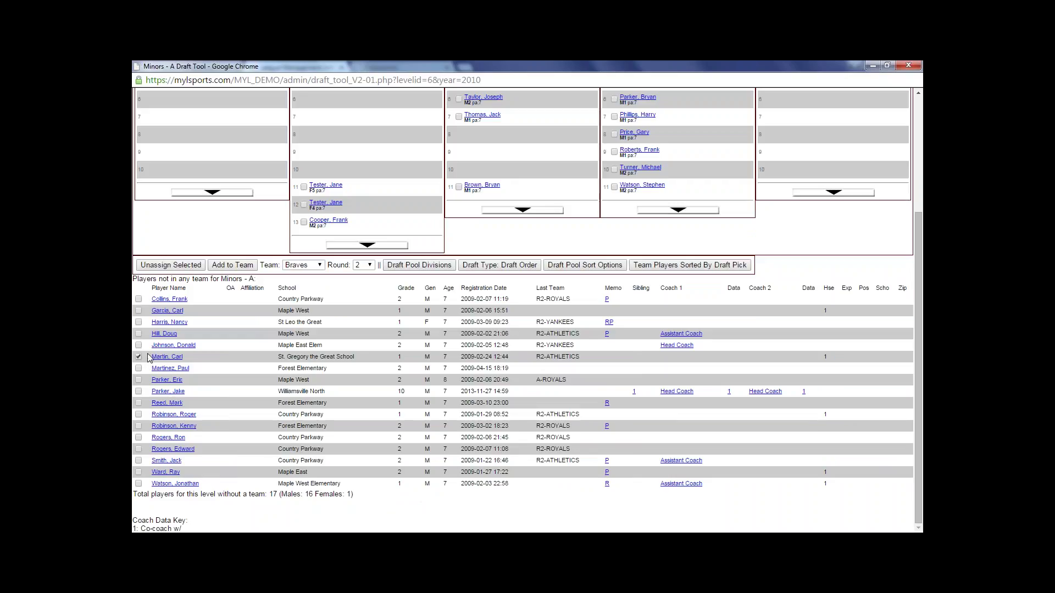
pyautogui.click(139, 403)
pyautogui.click(139, 380)
pyautogui.click(307, 266)
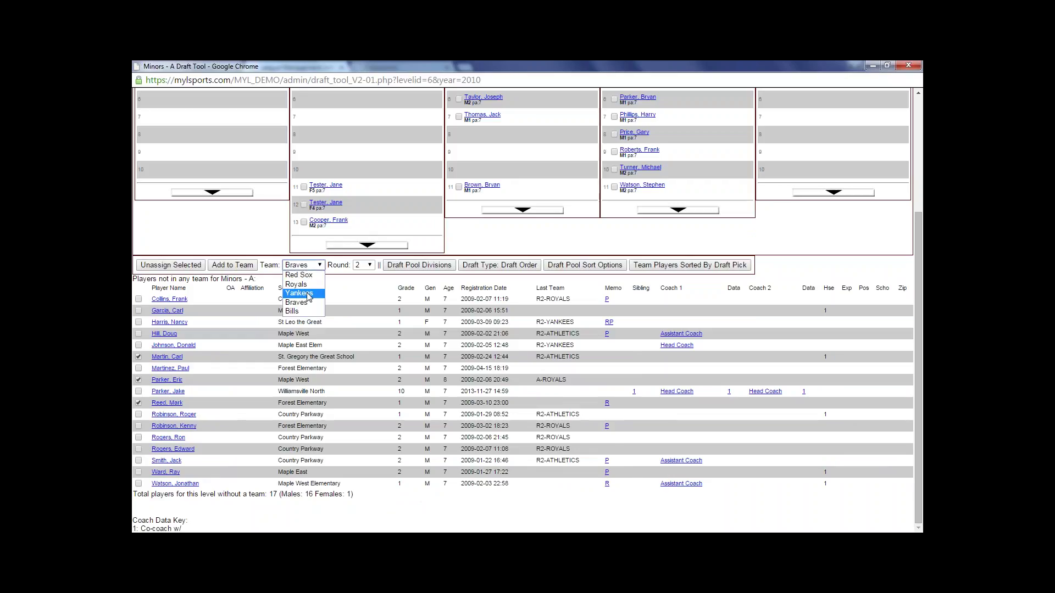
pyautogui.click(299, 275)
pyautogui.click(234, 266)
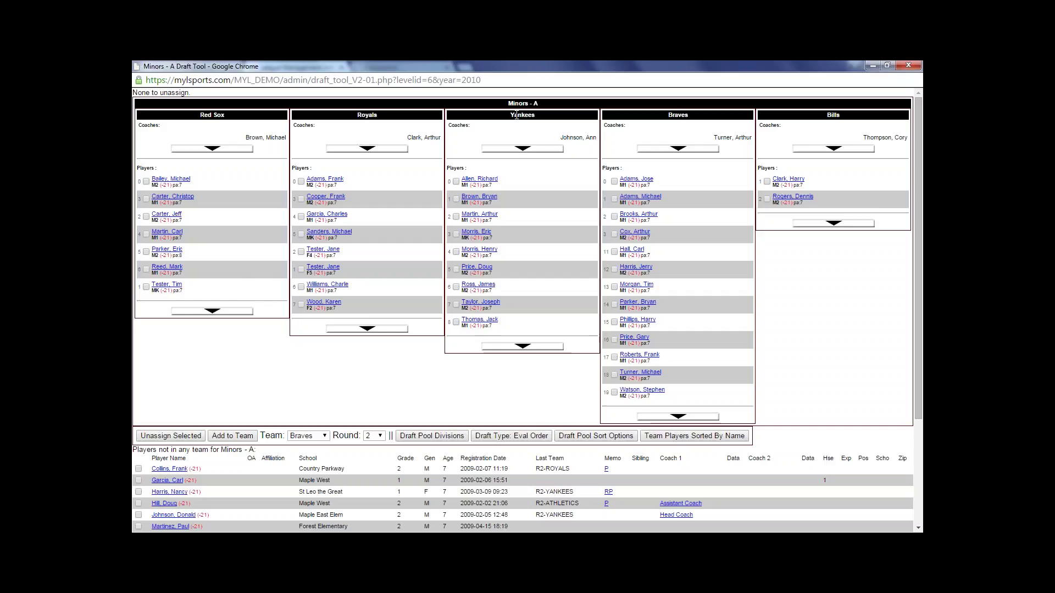
pyautogui.hotkey('ctrl', 'w')
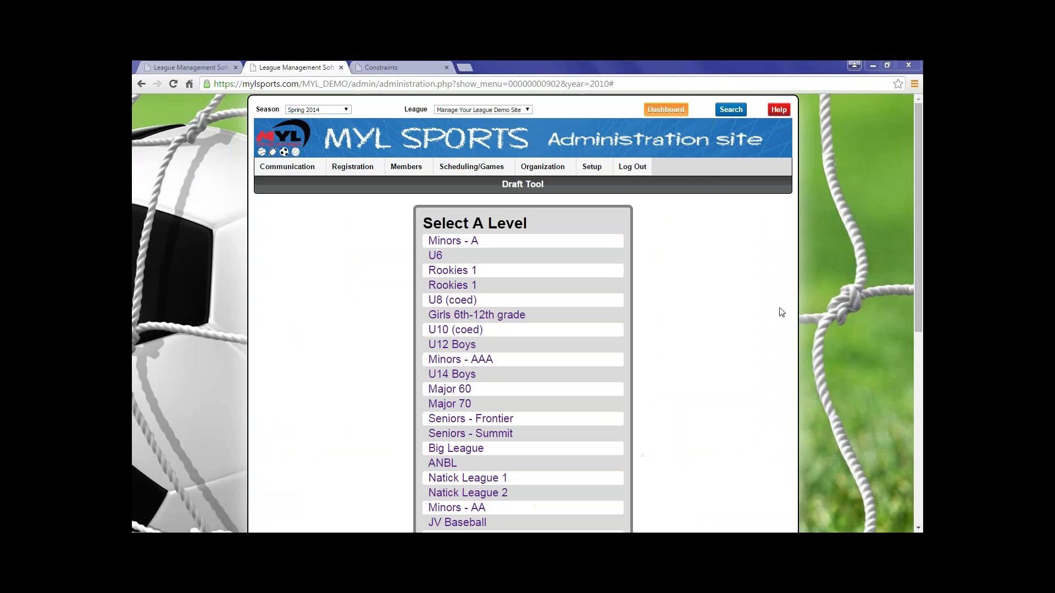